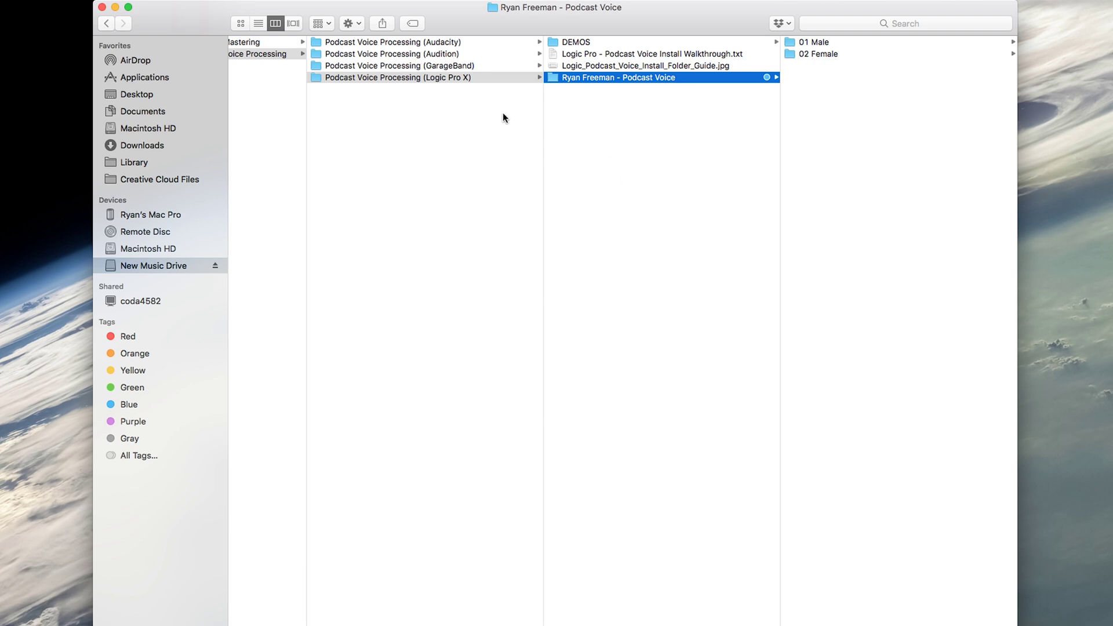
left_click(371, 114)
left_click(375, 75)
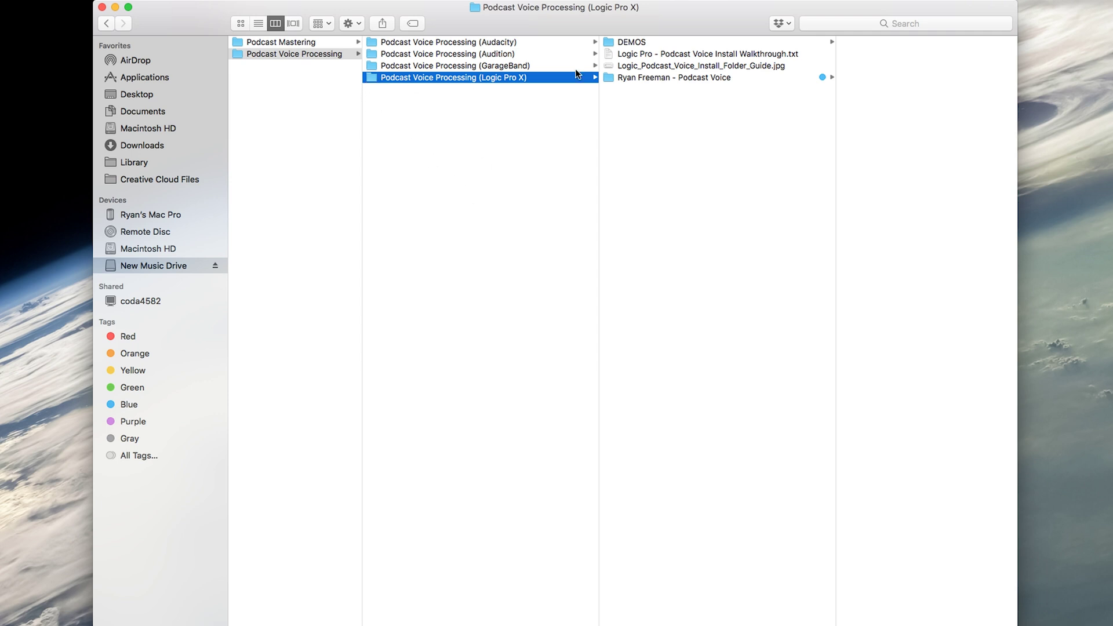
left_click(645, 42)
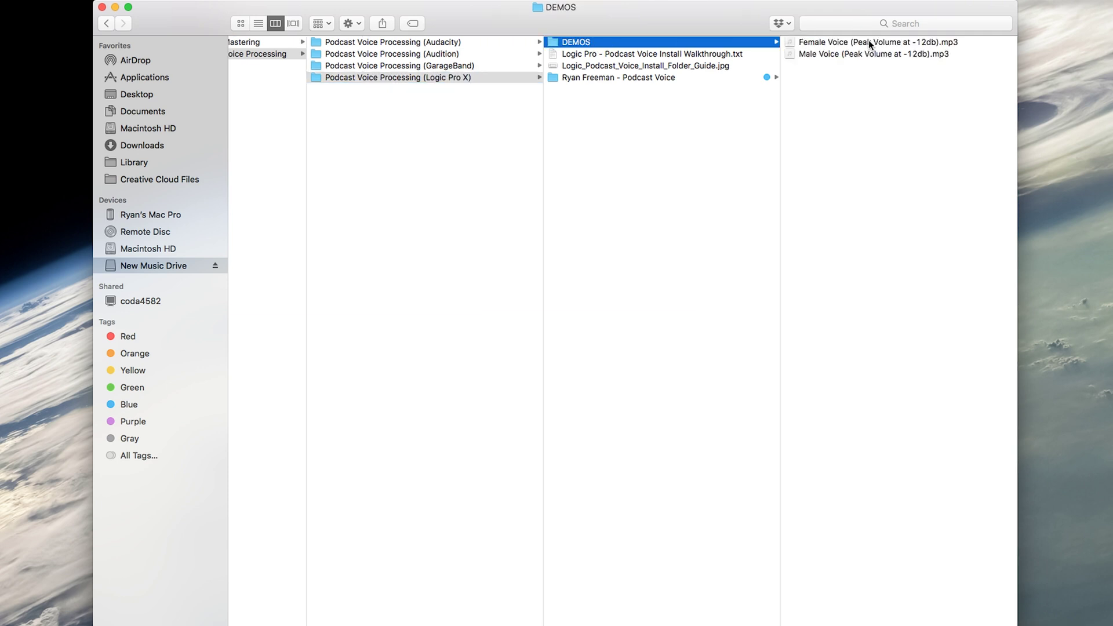
left_click(583, 54)
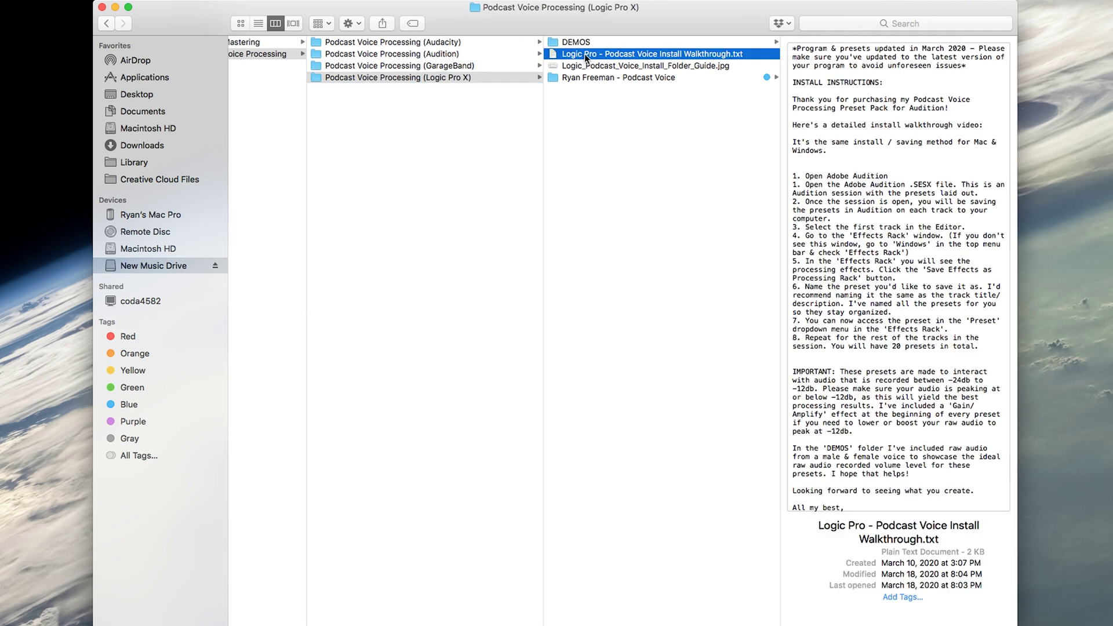
left_click(619, 66)
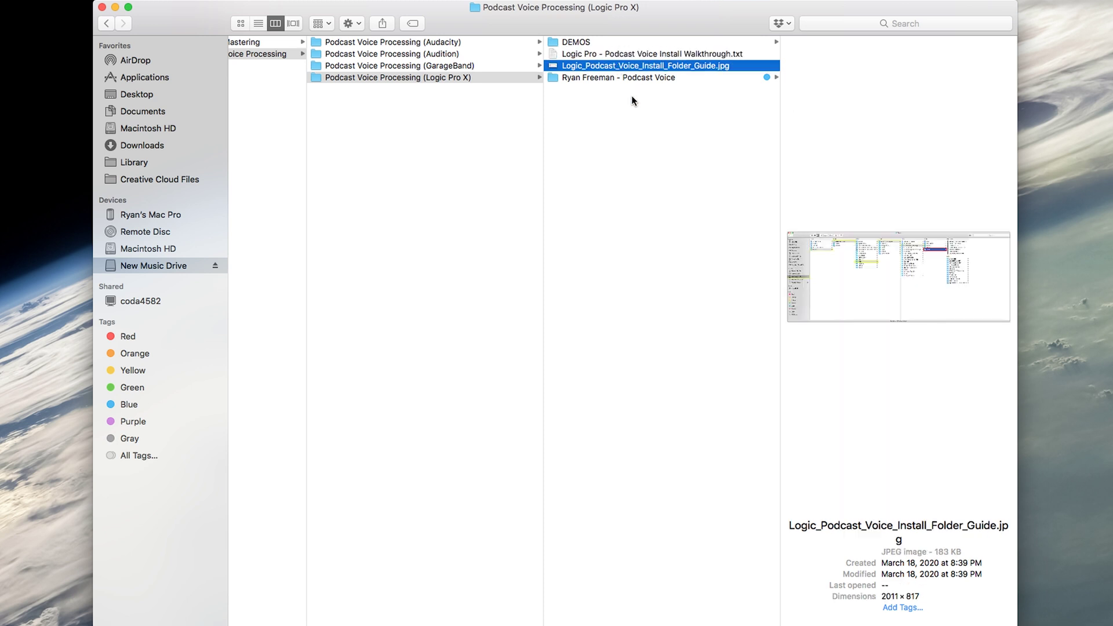
key("space")
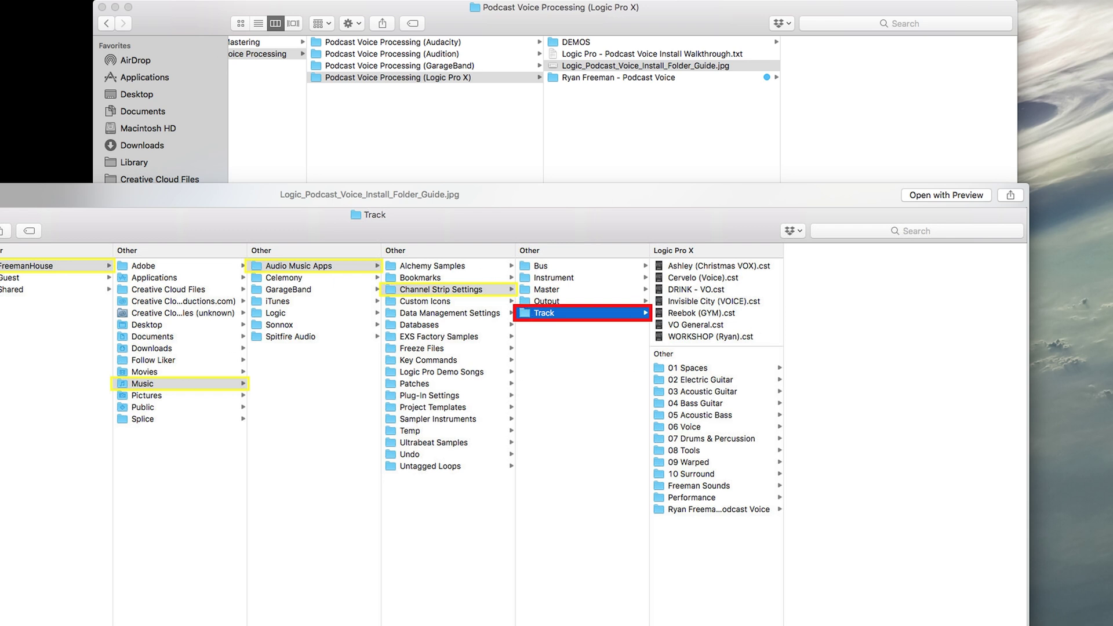
key("space")
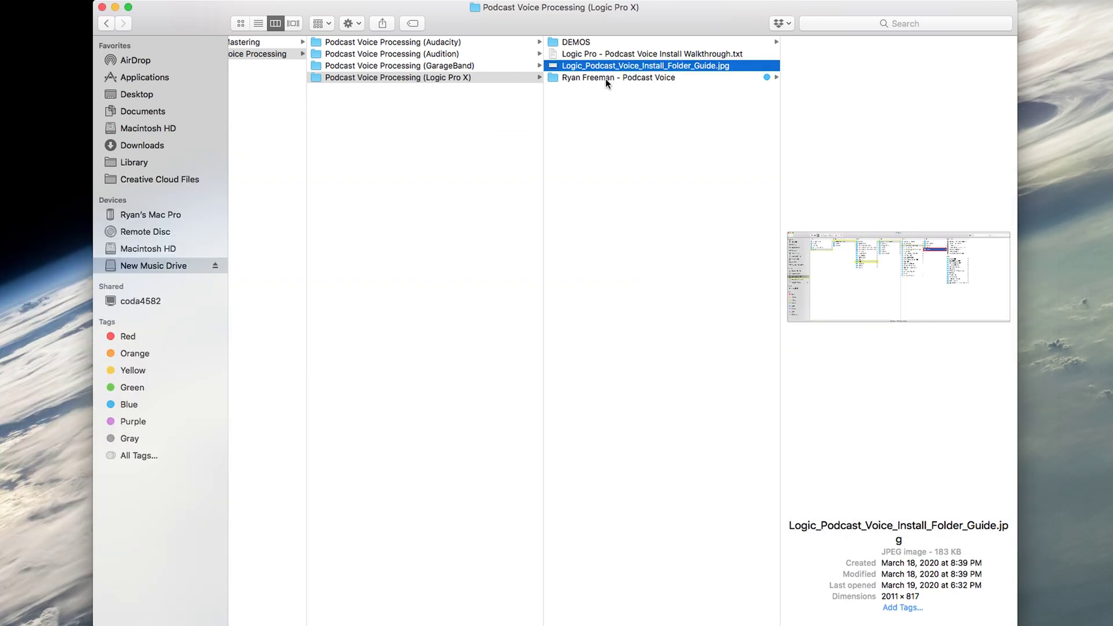
left_click(607, 77)
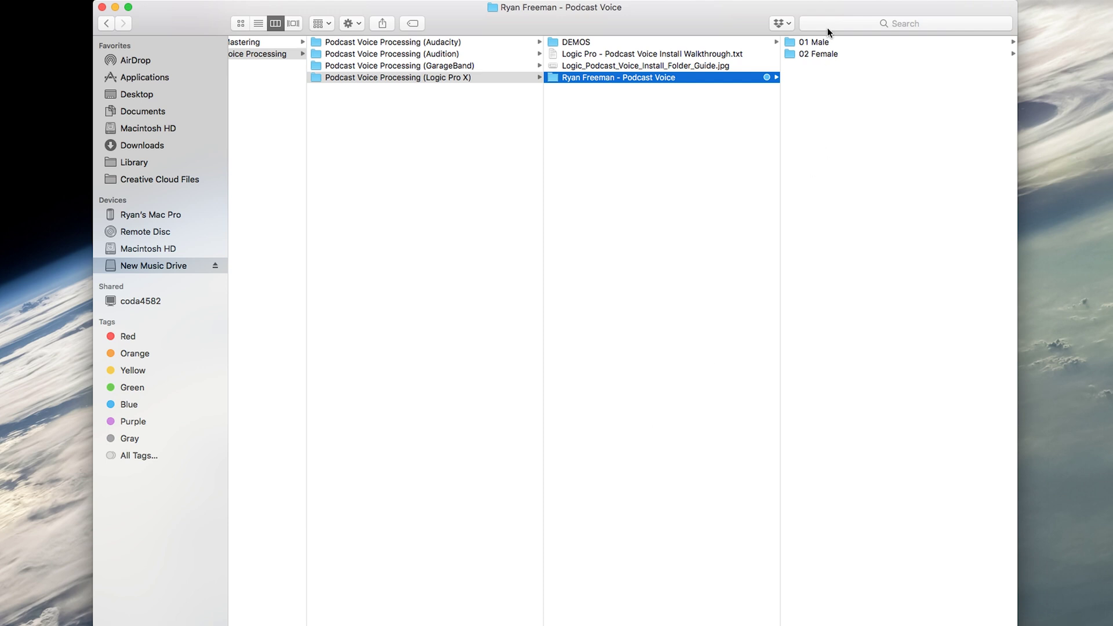
left_click(829, 41)
left_click(685, 55)
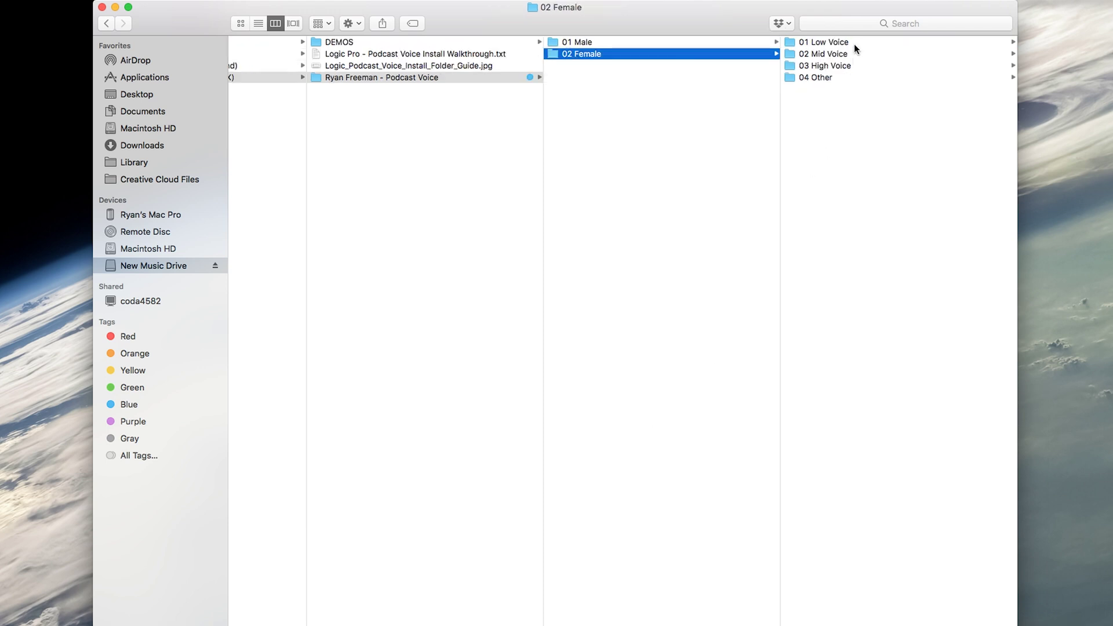
key("Left")
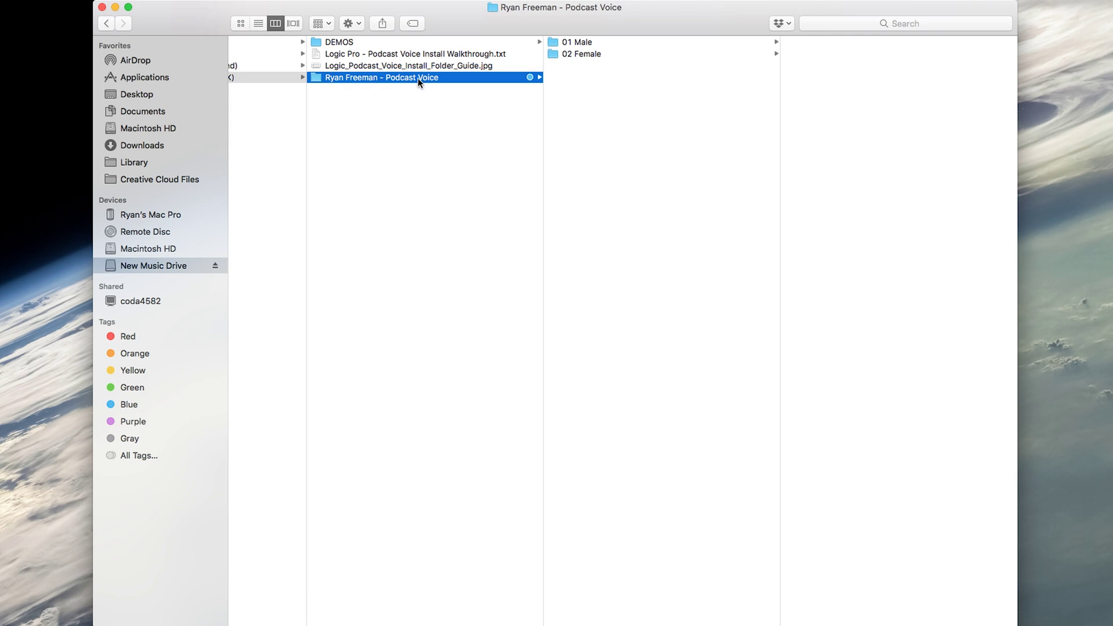
left_click(625, 42)
left_click(908, 43)
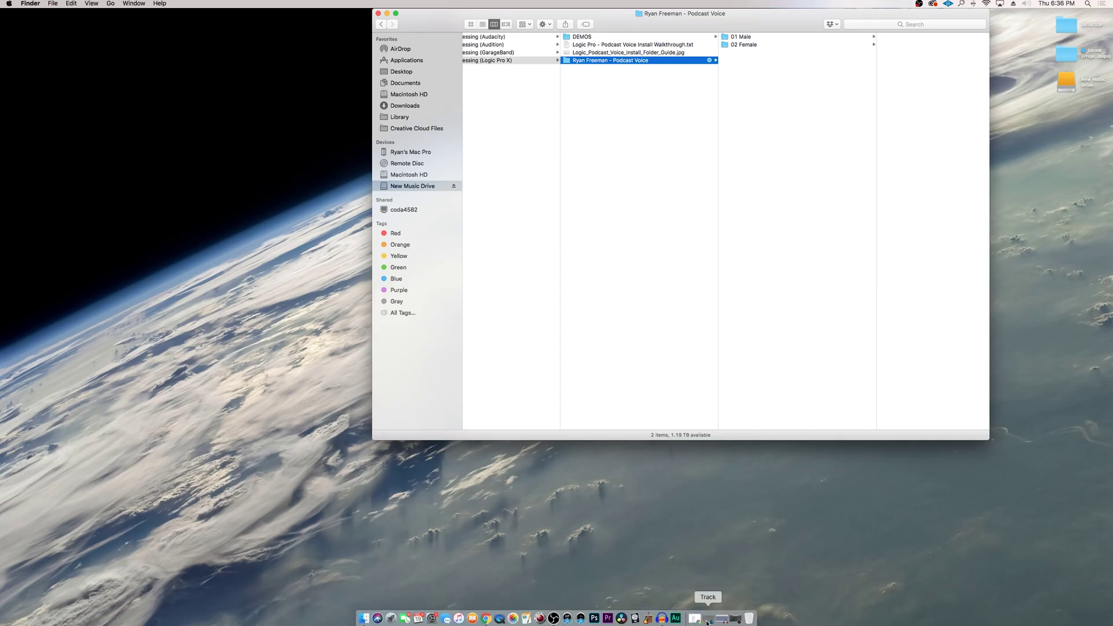
left_click(706, 619)
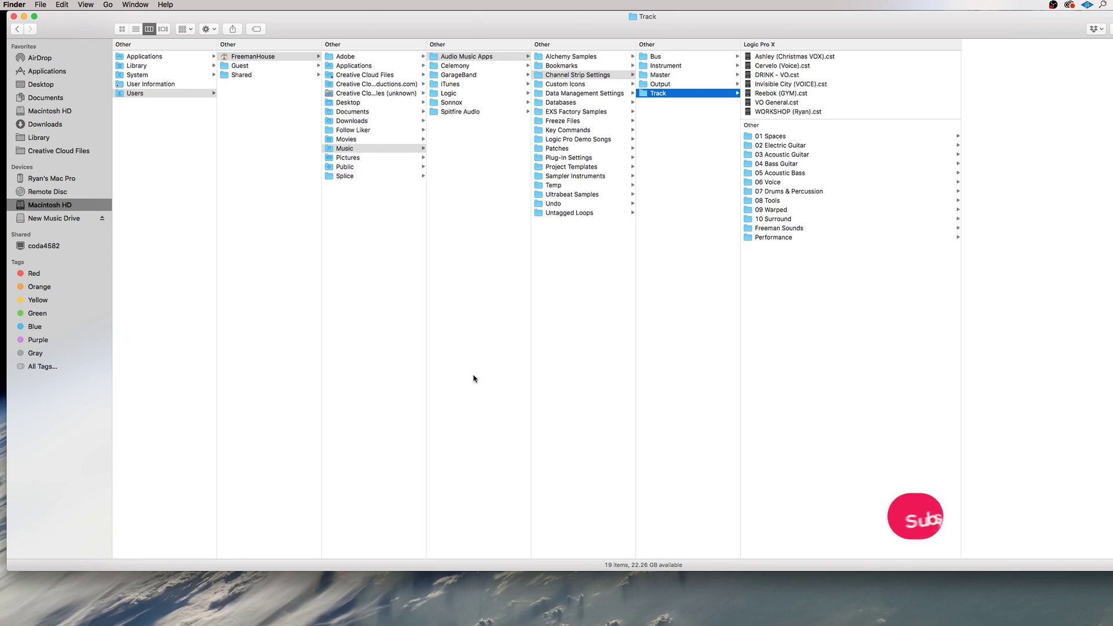
Step: Browse from Macintosh HD through Users, home, Music, Audio Music Apps and Channel Strip Settings to Track
left_click(41, 206)
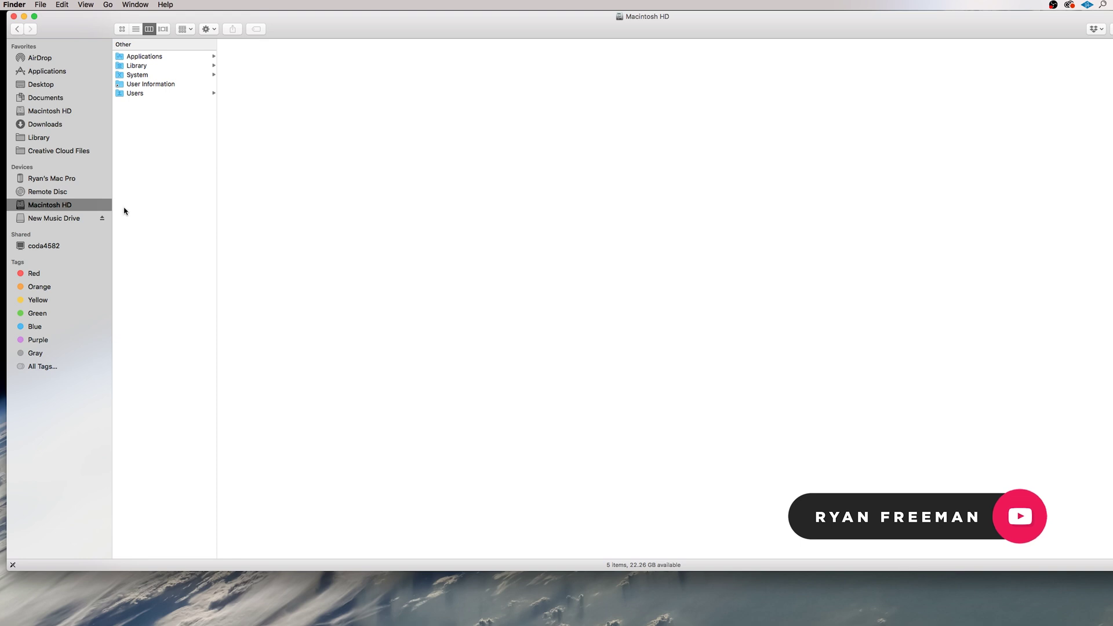
left_click(32, 196)
left_click(32, 202)
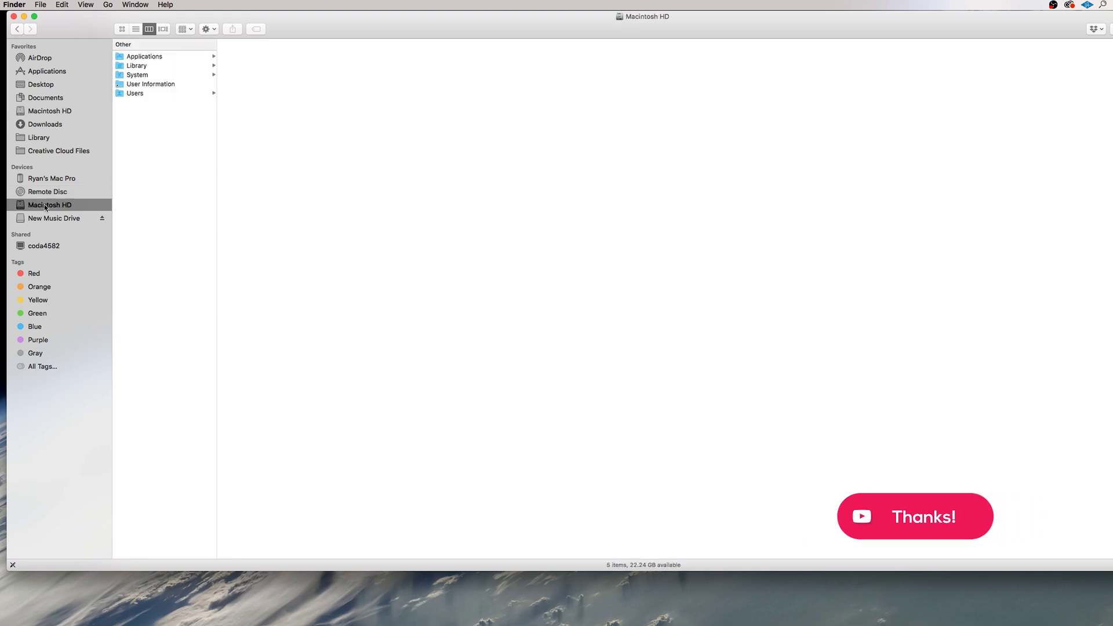
right_click(45, 205)
left_click(82, 202)
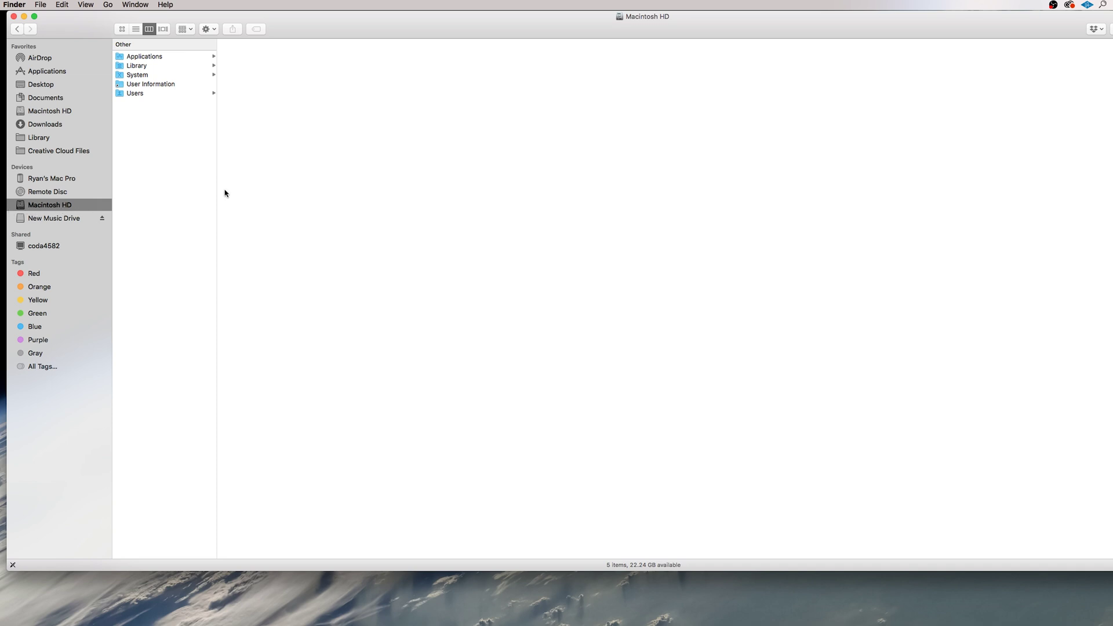
left_click(158, 92)
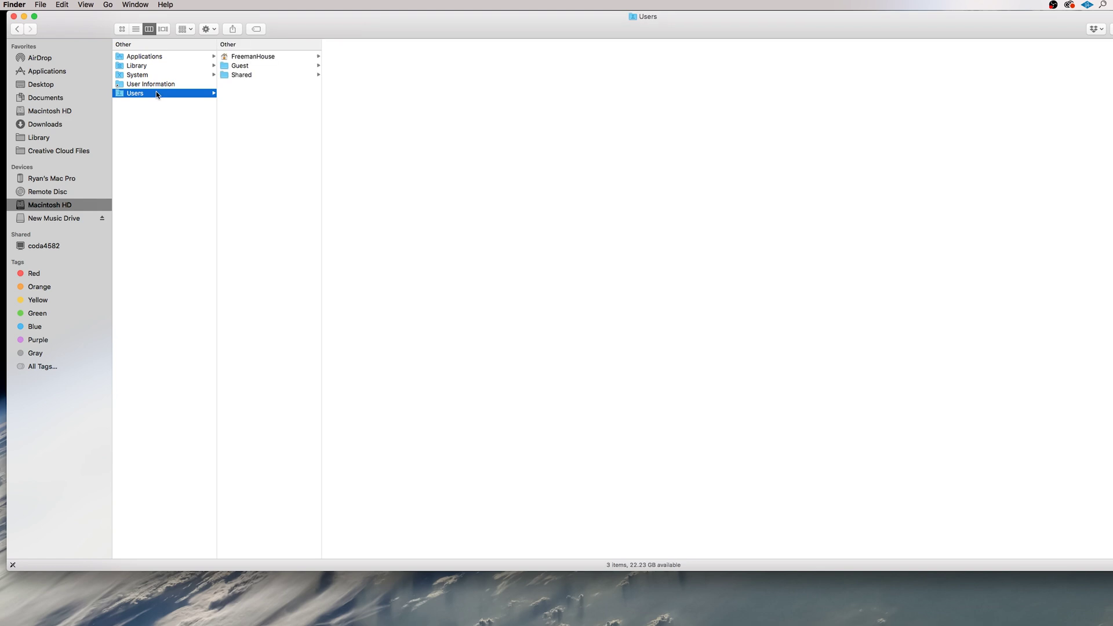
left_click(259, 58)
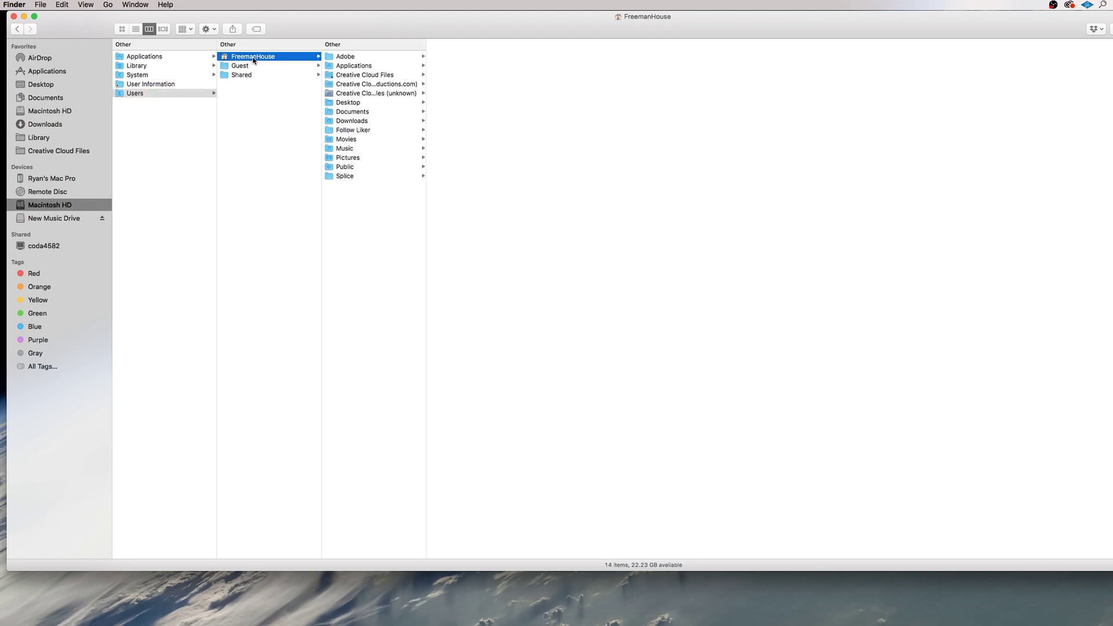
left_click(358, 149)
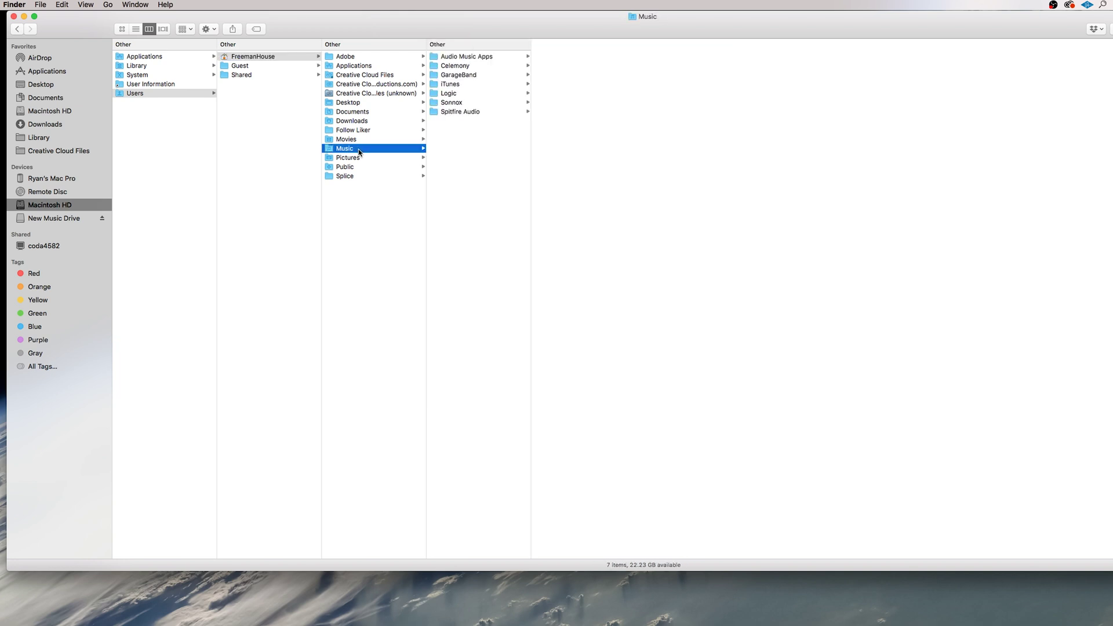
left_click(480, 57)
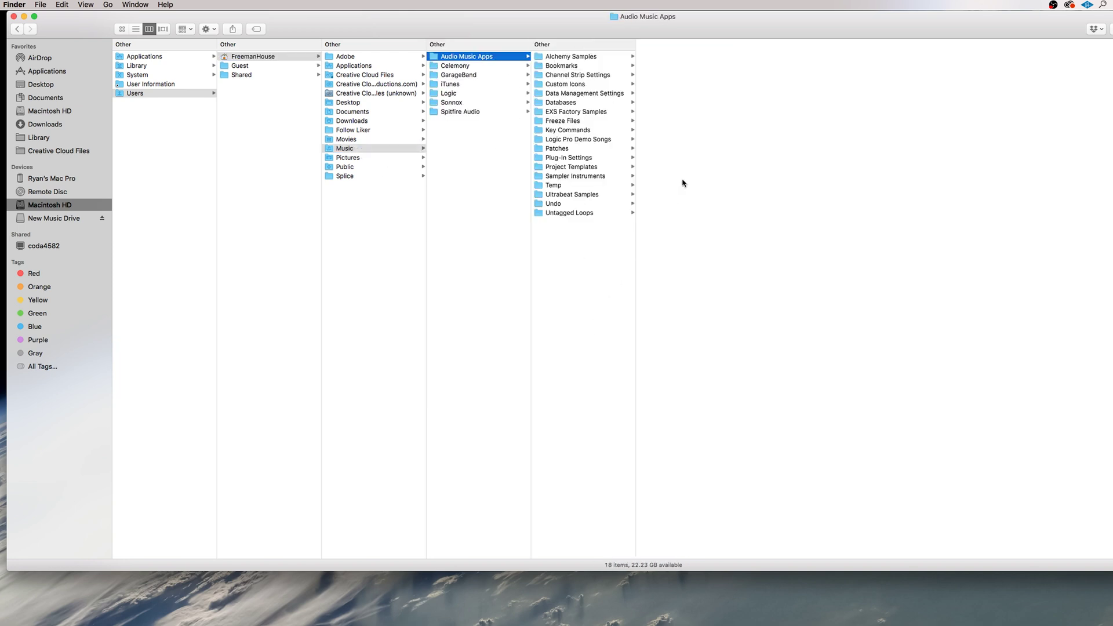
left_click(593, 76)
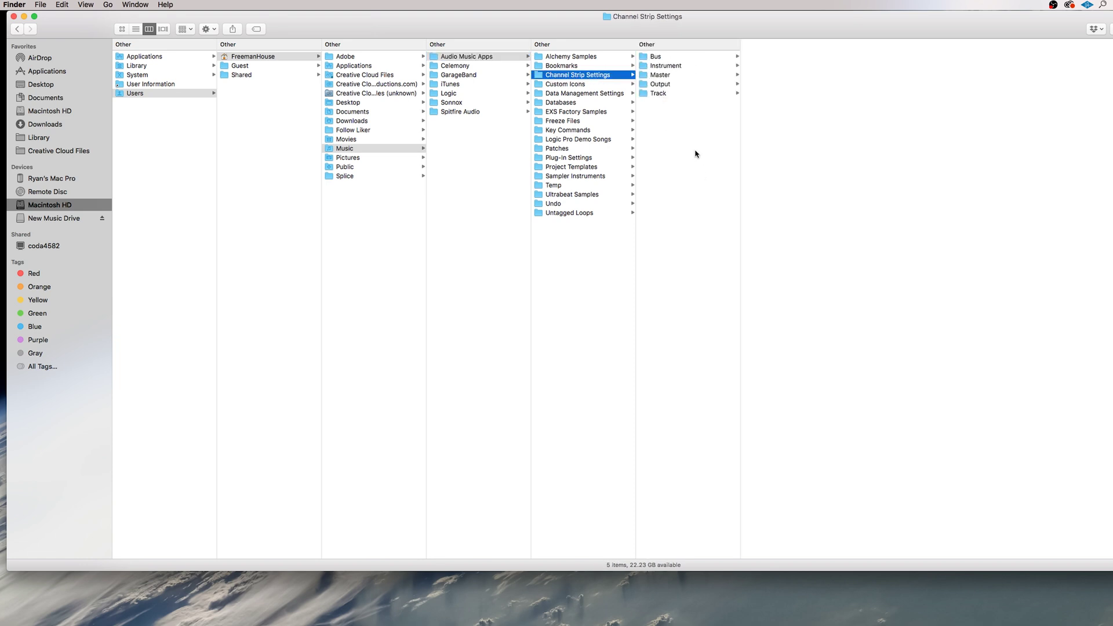
left_click(674, 94)
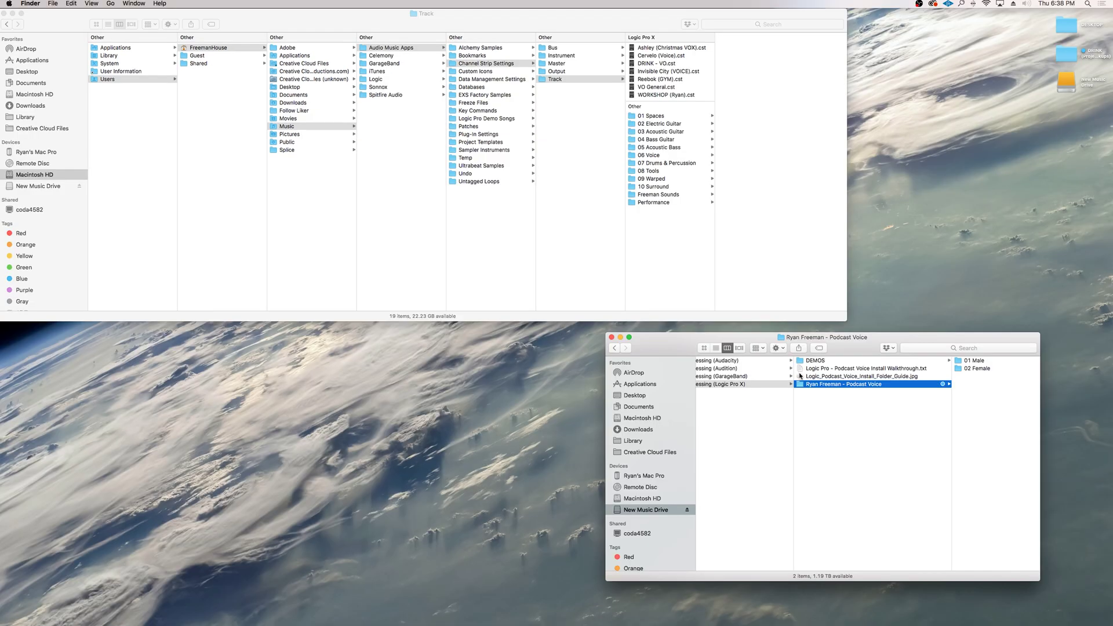
Step: Copy the podcast voice preset folder into Track and browse its Male and Female voice subfolders
left_click_drag(799, 386, 653, 236)
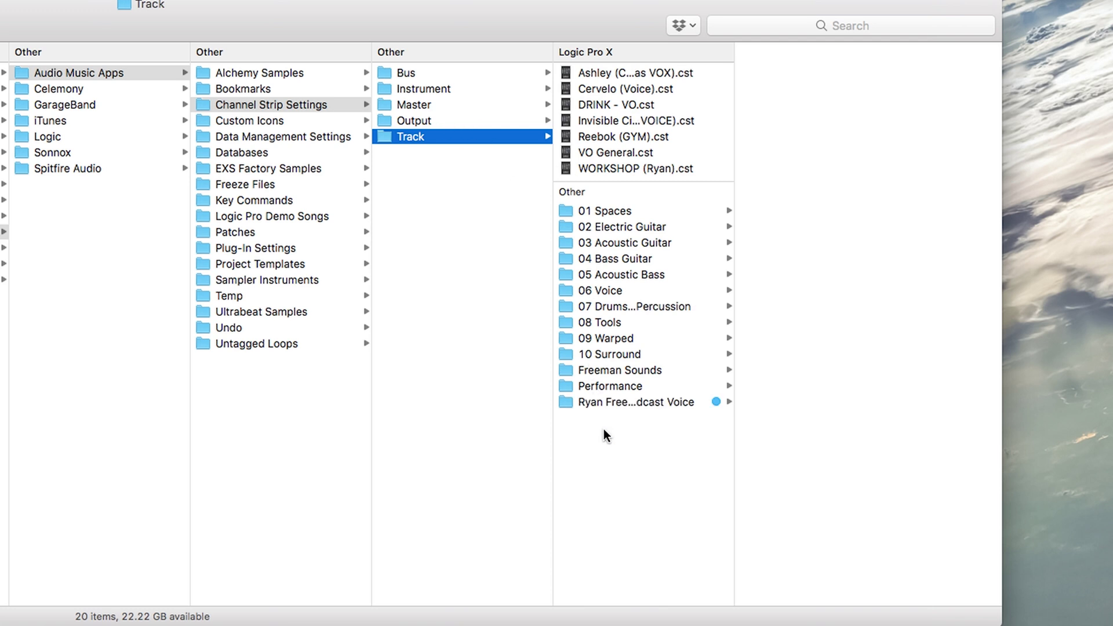
left_click(649, 403)
left_click(799, 72)
left_click(766, 88)
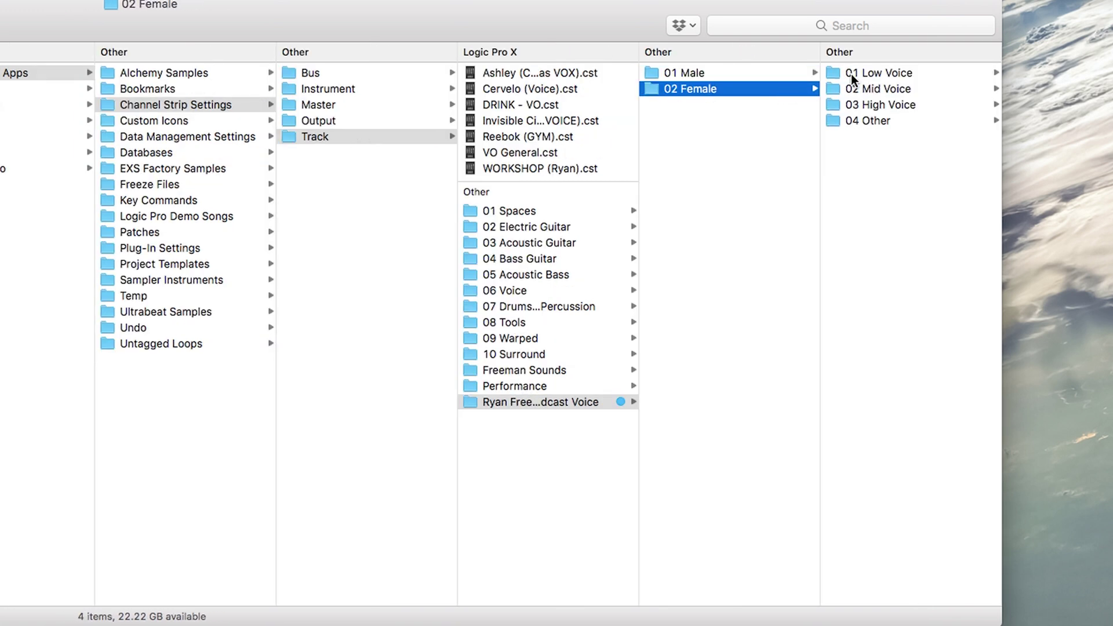
left_click(851, 74)
left_click(763, 89)
left_click(748, 104)
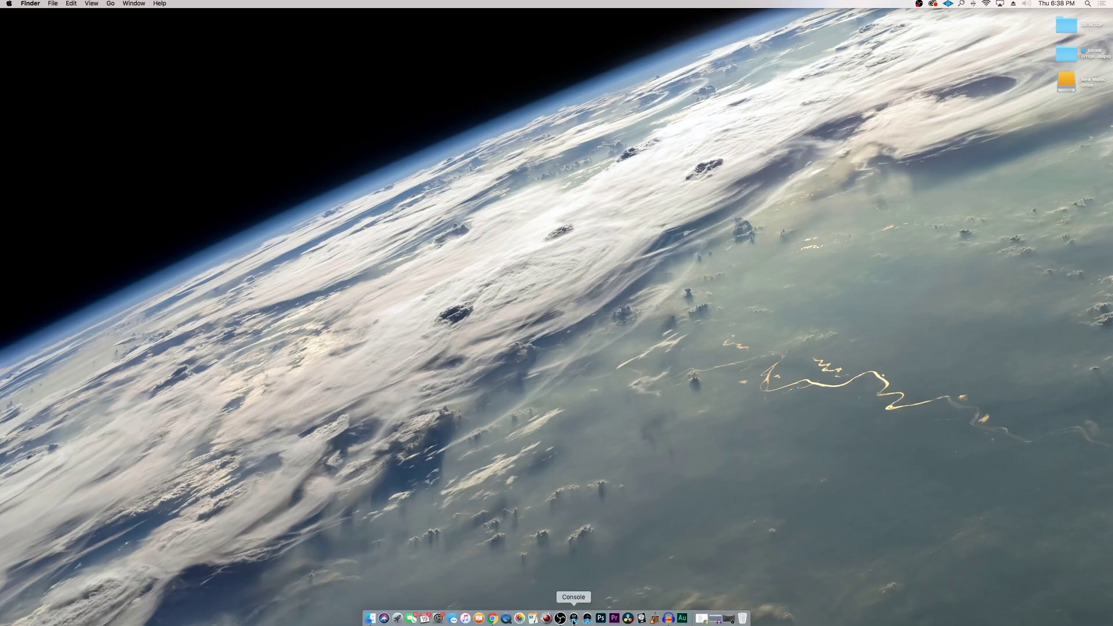
Step: Switch to the Podcast Preset Test project and play the BEFORE voice region from its start
left_click(642, 619)
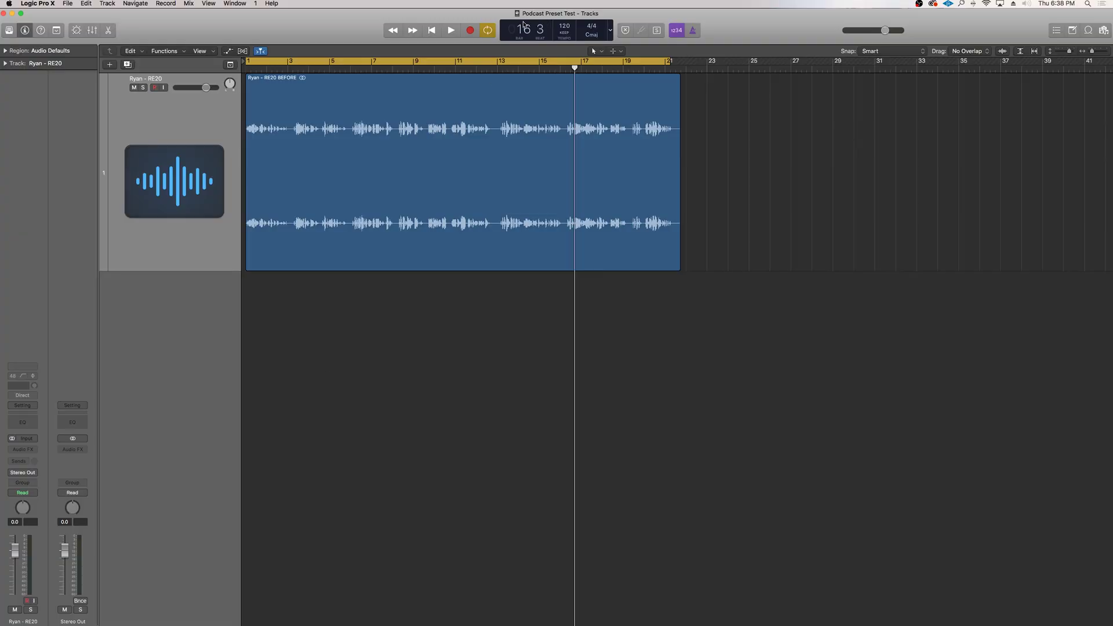
left_click(238, 263)
key("Return")
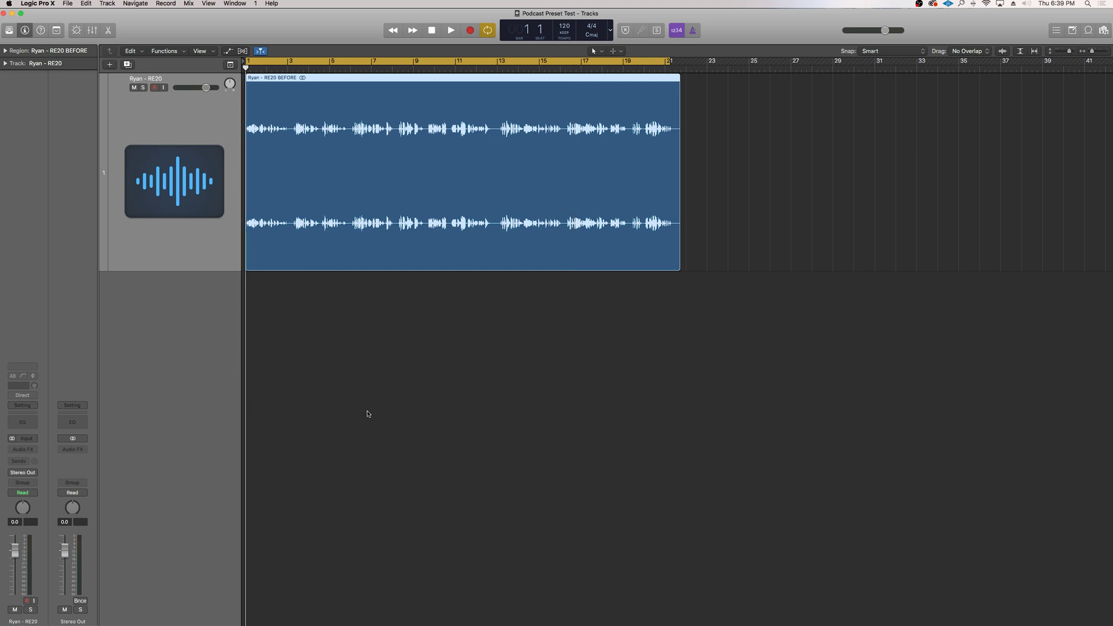
key("space")
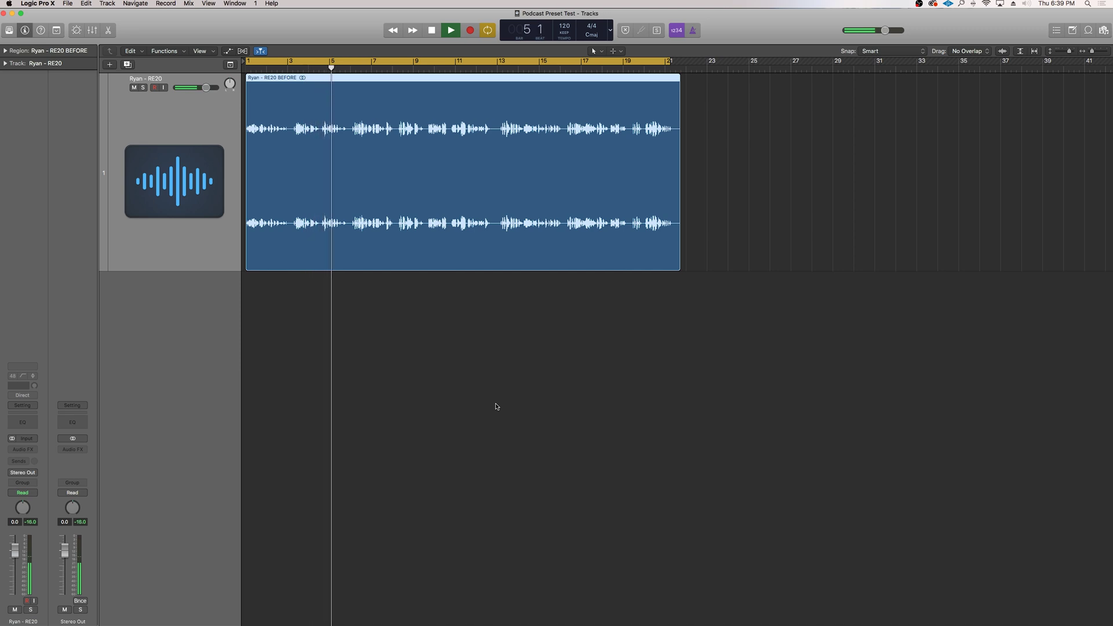
key("space")
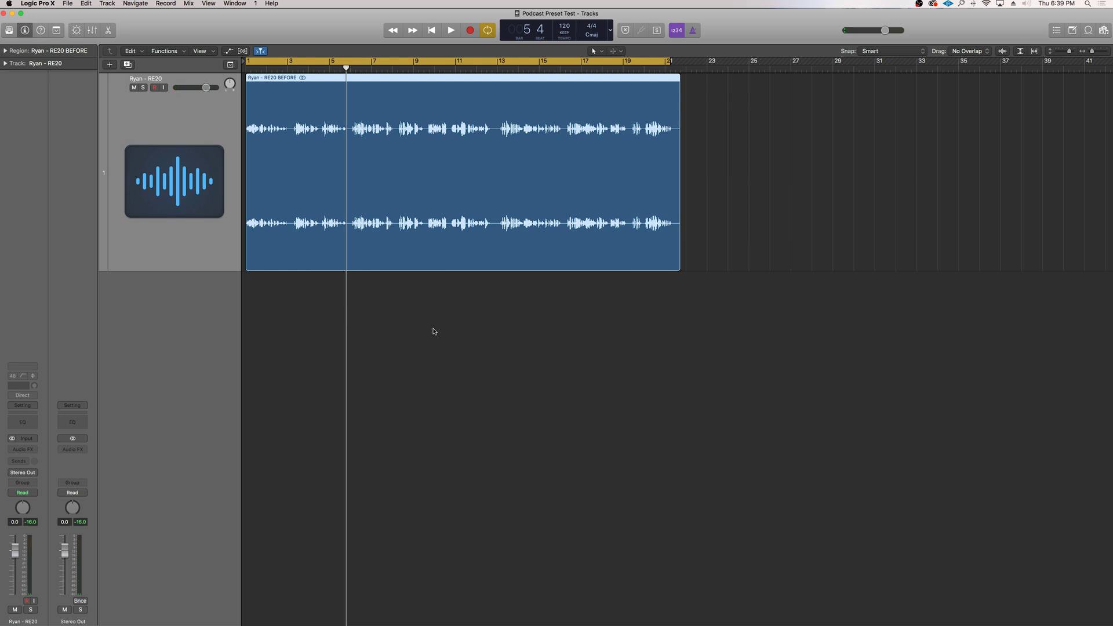
left_click(457, 443)
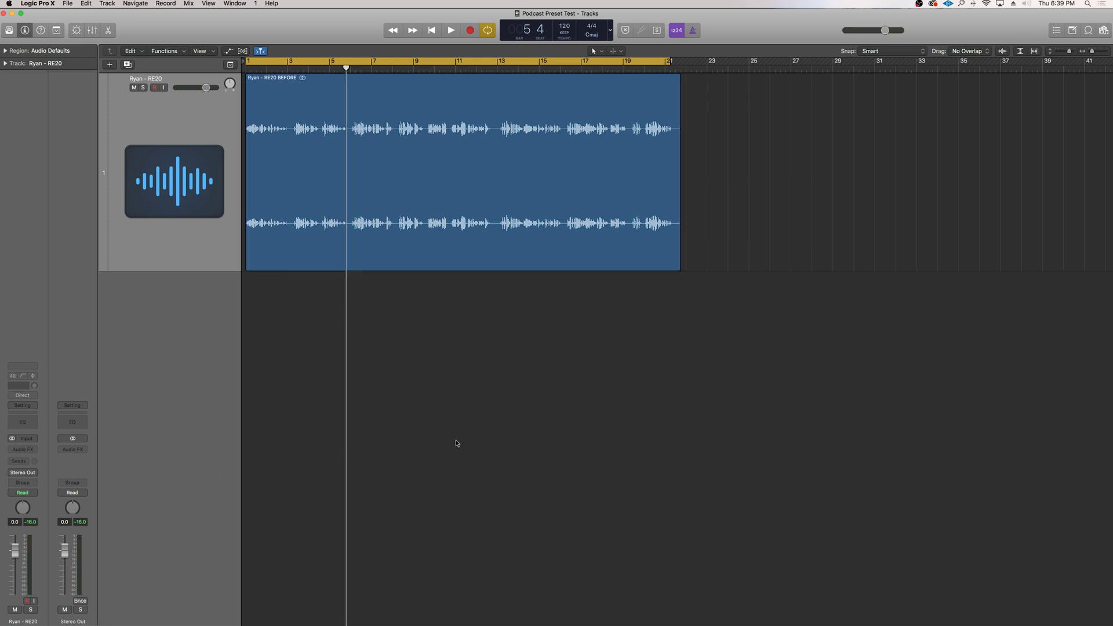
left_click(186, 239)
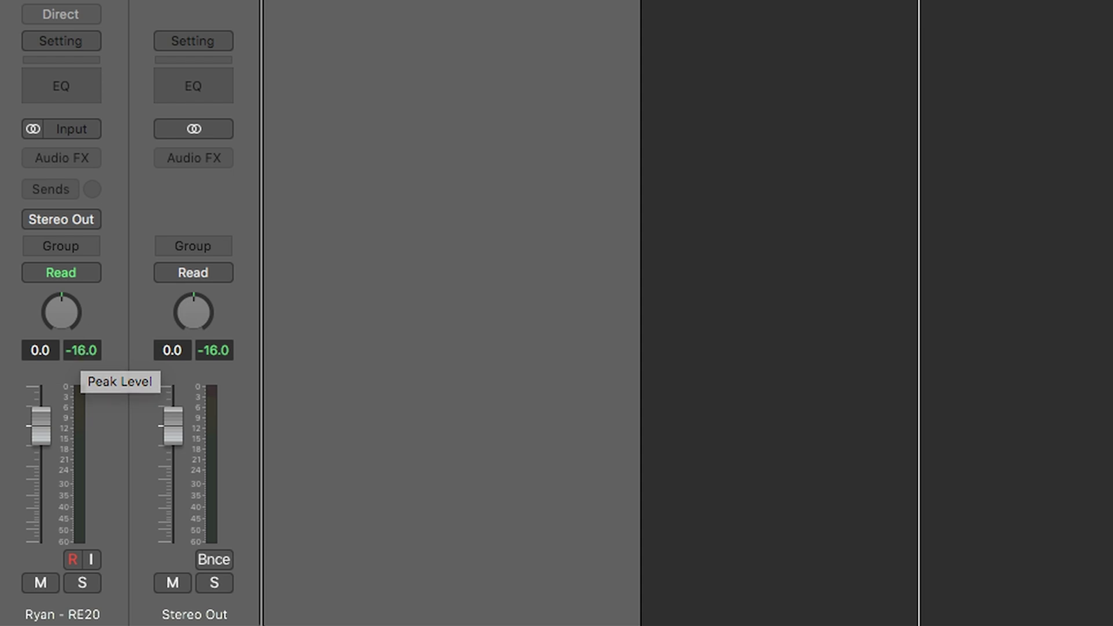
Step: Replay the unprocessed RE20 voice track, peaking at -15.3
key("space")
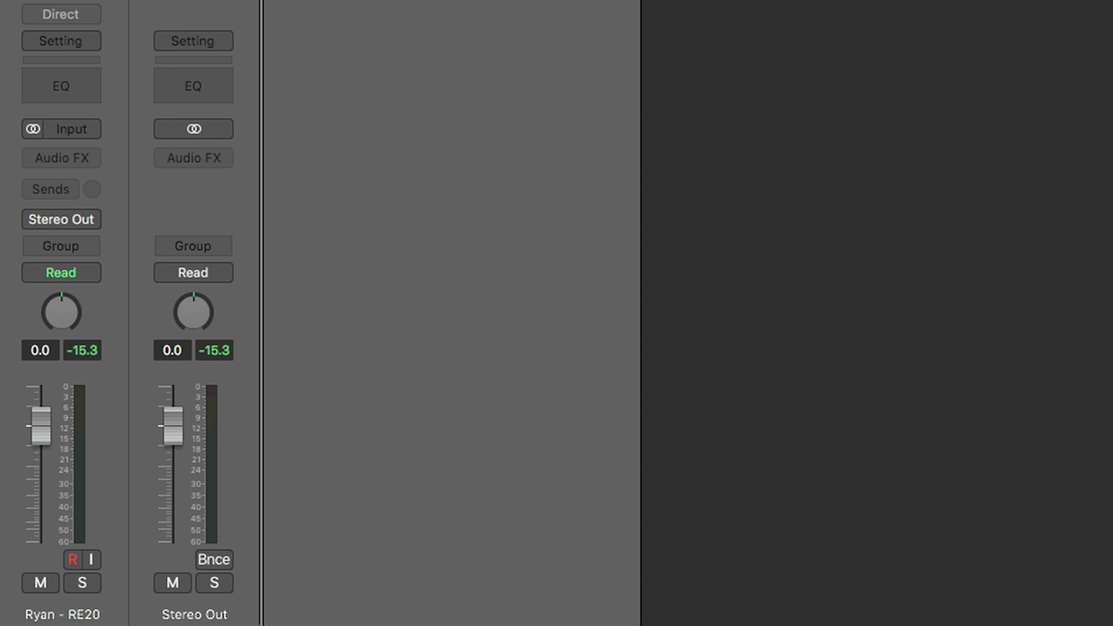
Step: Apply the Podcast Voice > 01 Male > 02 Mid Voice > 02 Medium channel strip setting
left_click(70, 40)
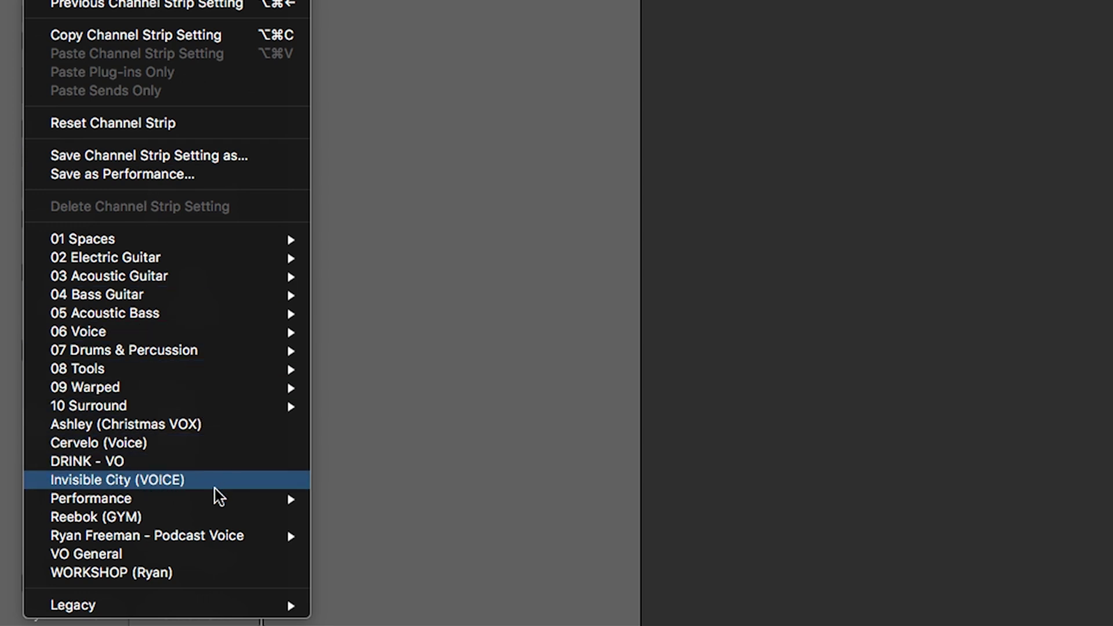
mouse_move(232, 534)
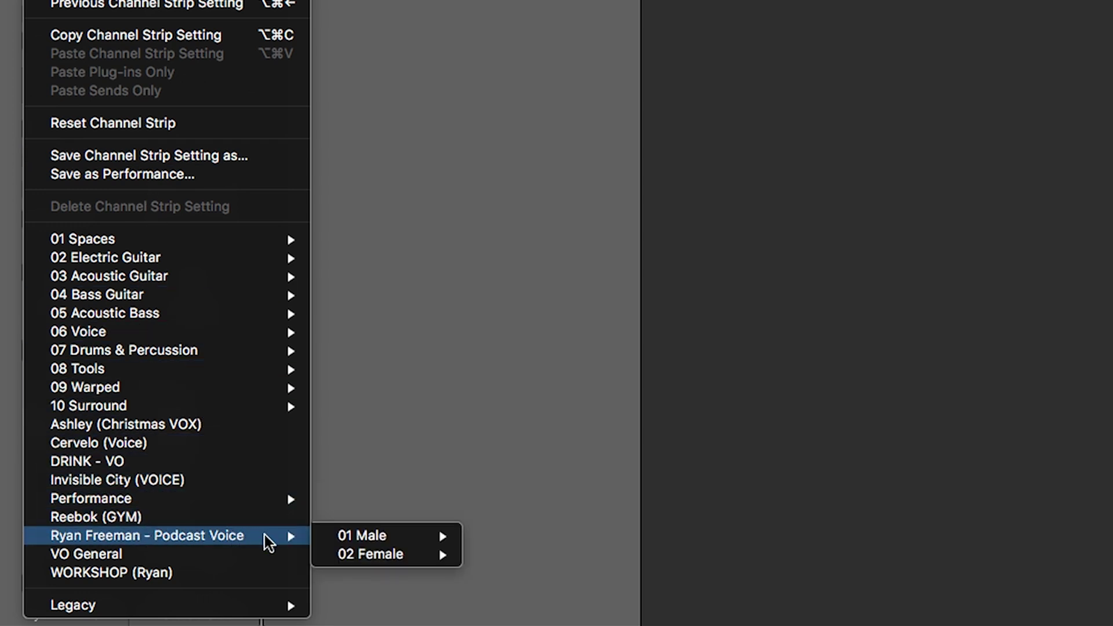
mouse_move(396, 557)
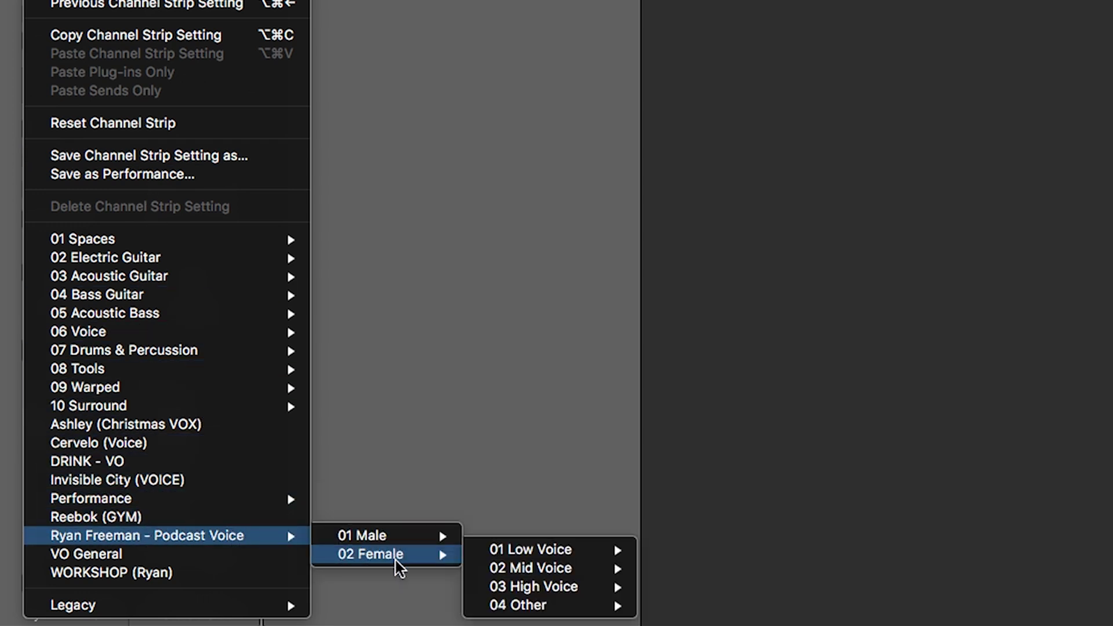
mouse_move(539, 574)
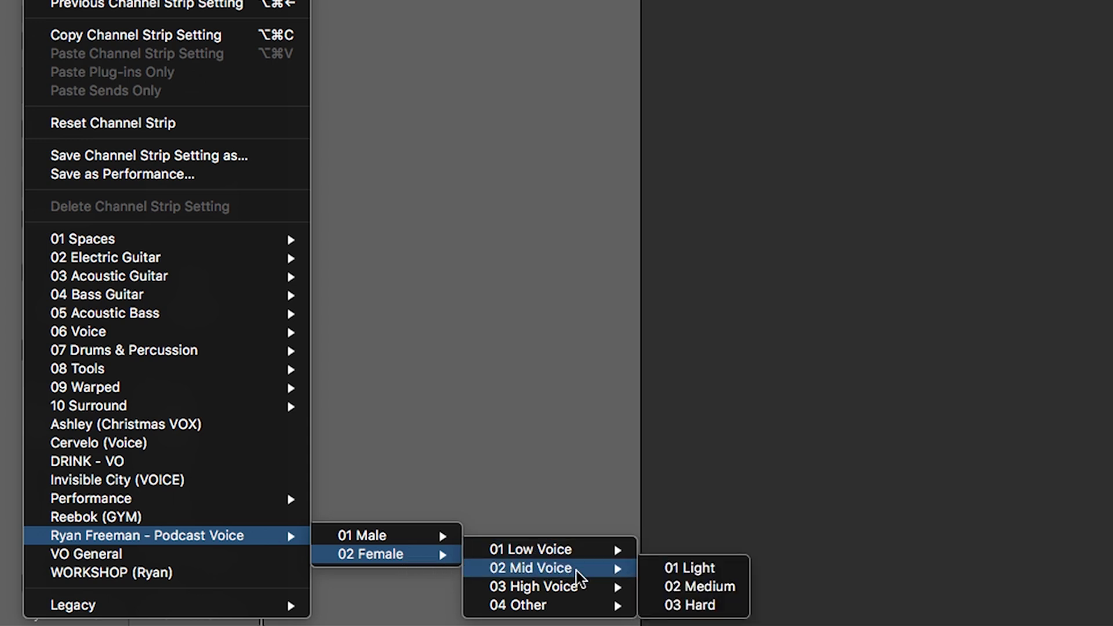
mouse_move(418, 540)
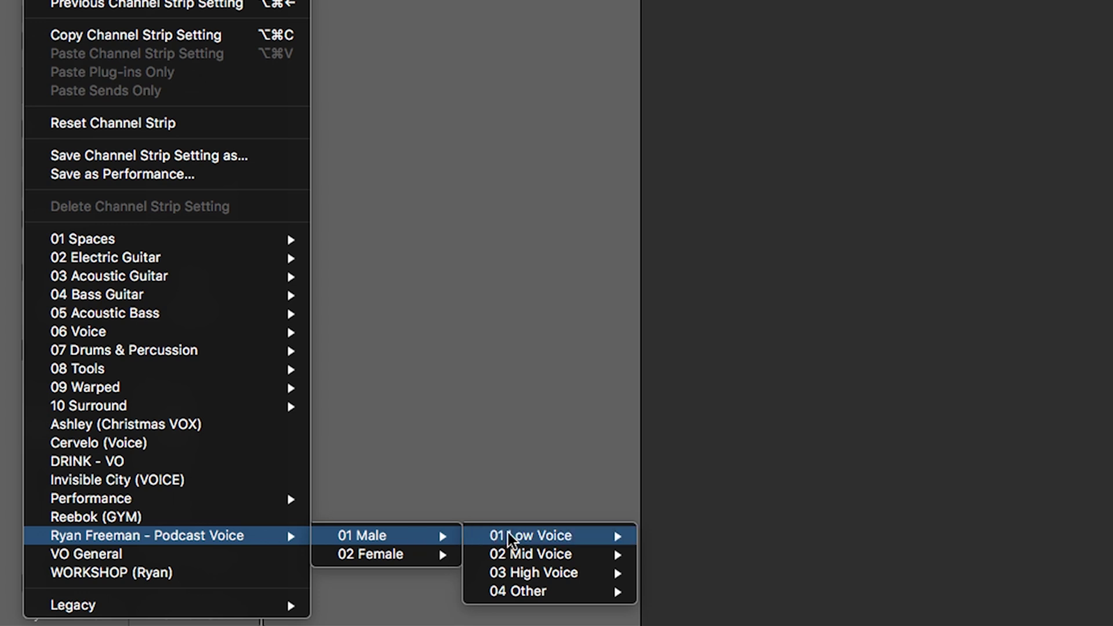
mouse_move(530, 540)
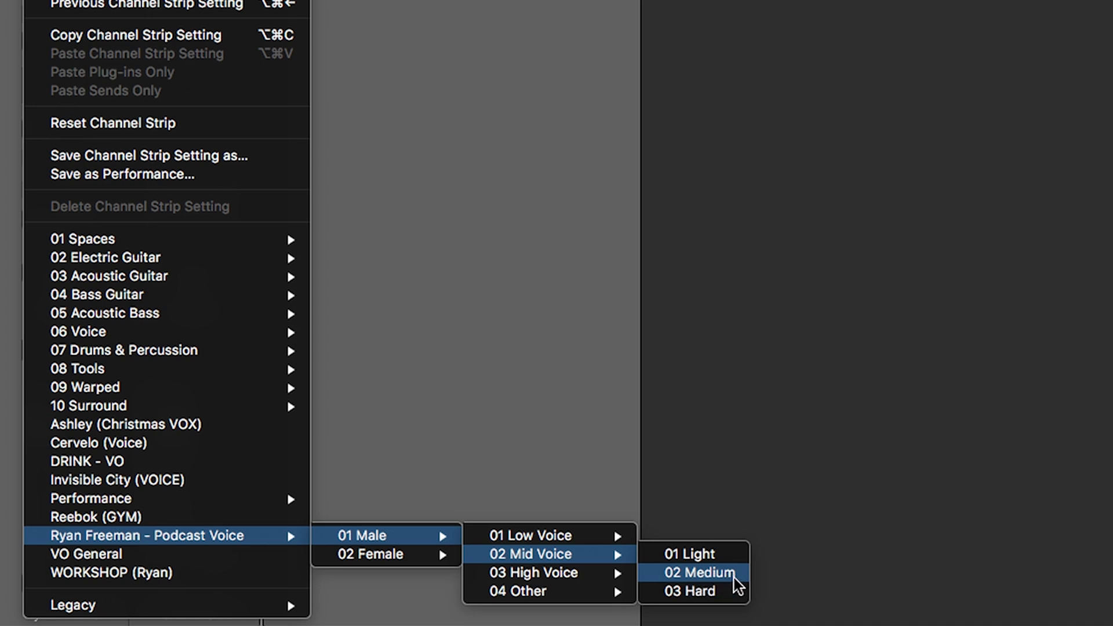
left_click(711, 576)
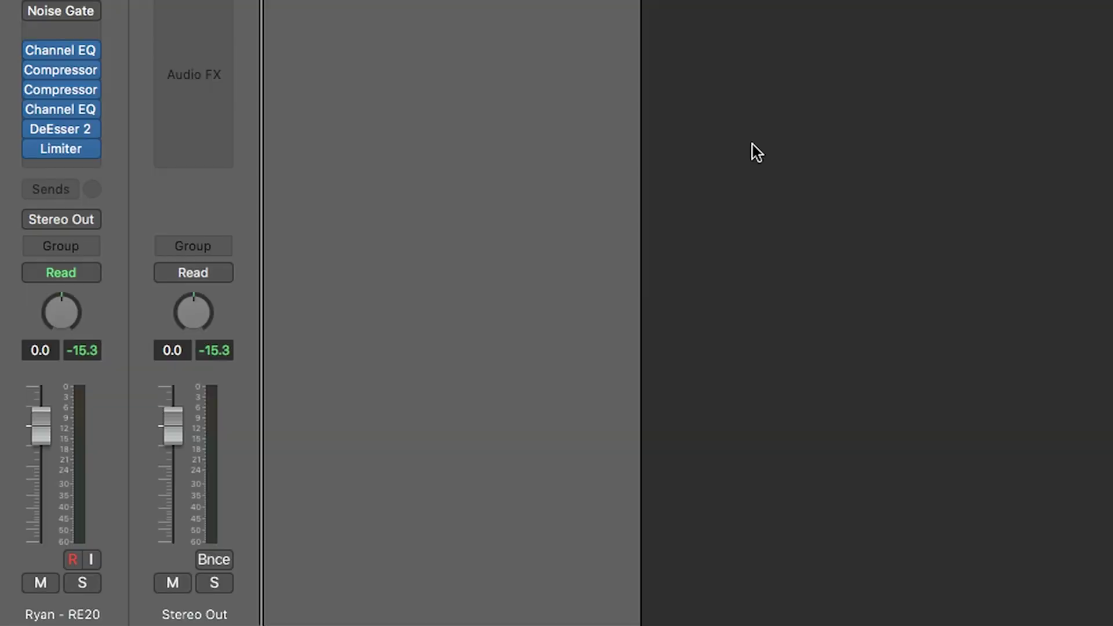
left_click(60, 1)
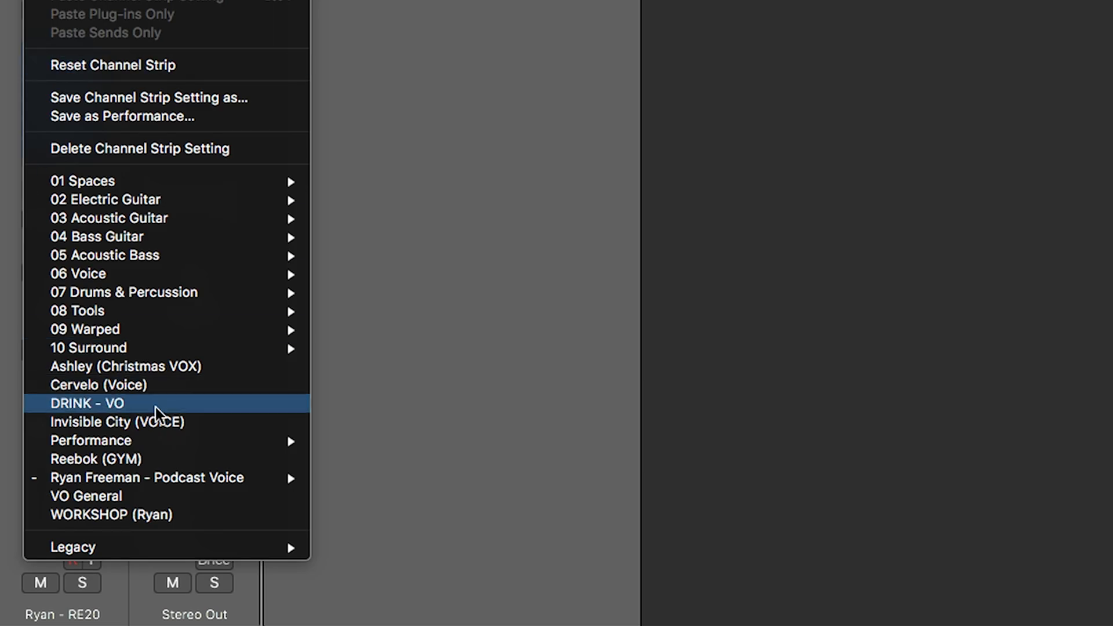
Step: Reapply the 01 Male > 02 Mid Voice > 02 Medium preset
mouse_move(259, 481)
mouse_move(382, 481)
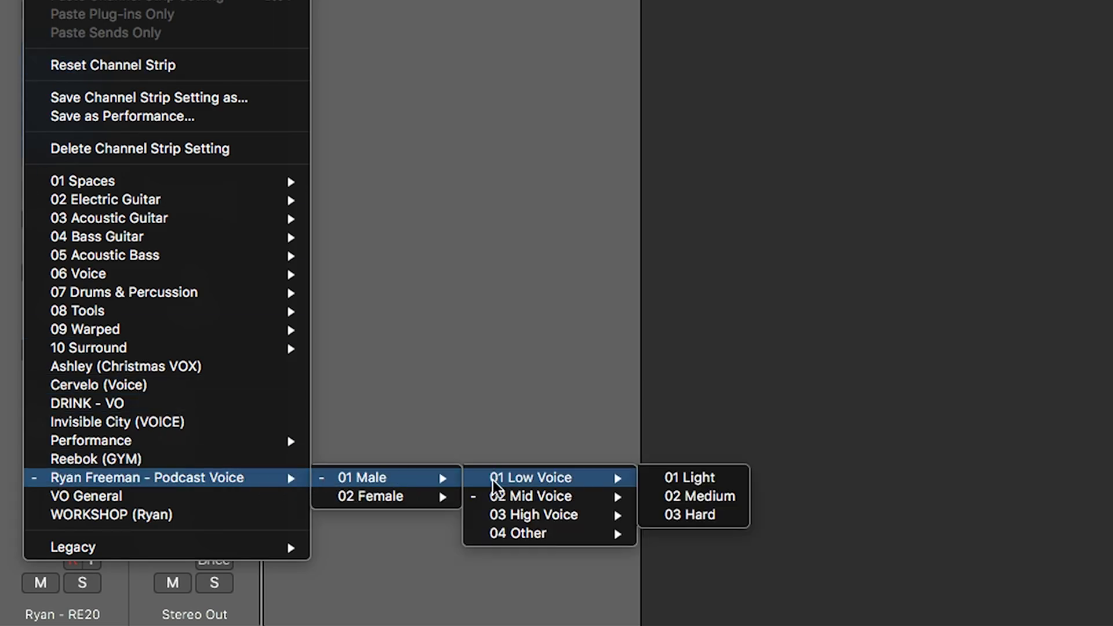
mouse_move(573, 522)
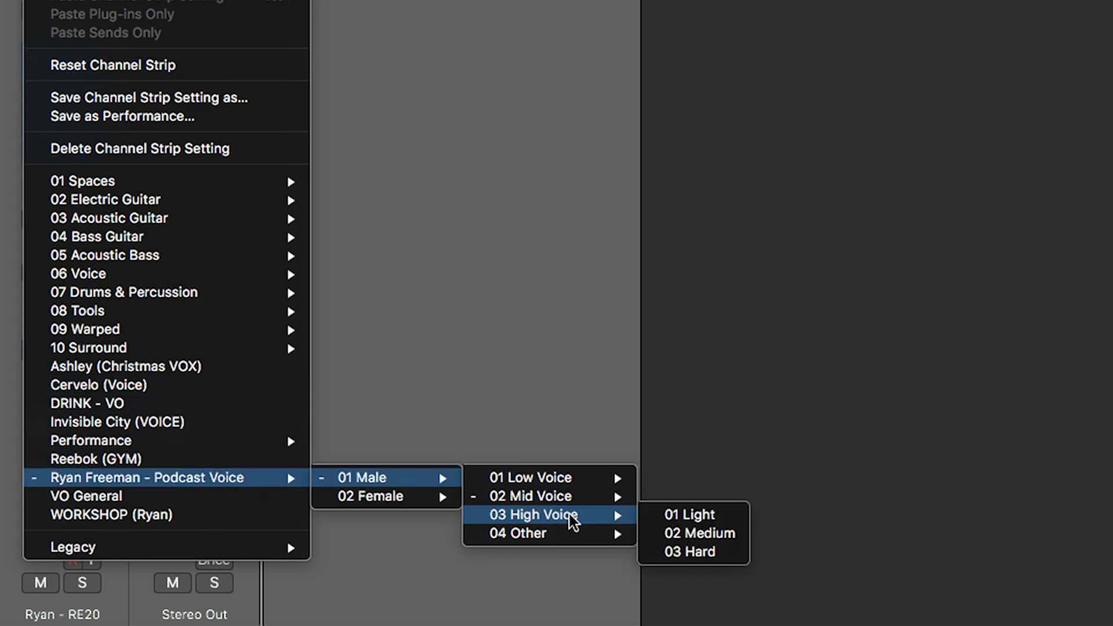
mouse_move(567, 502)
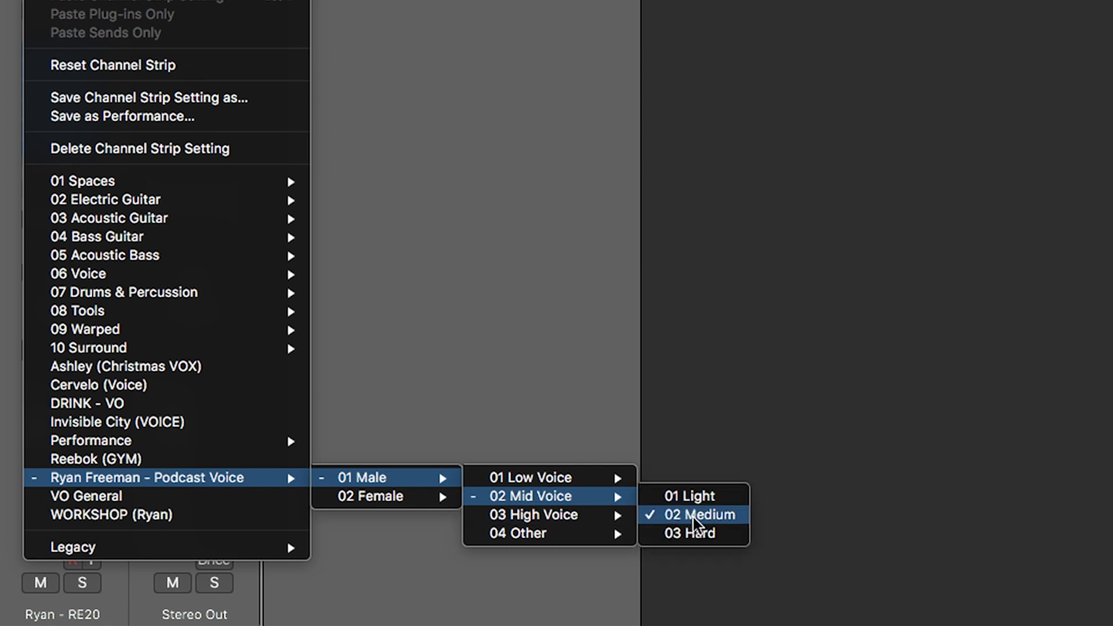
left_click(718, 519)
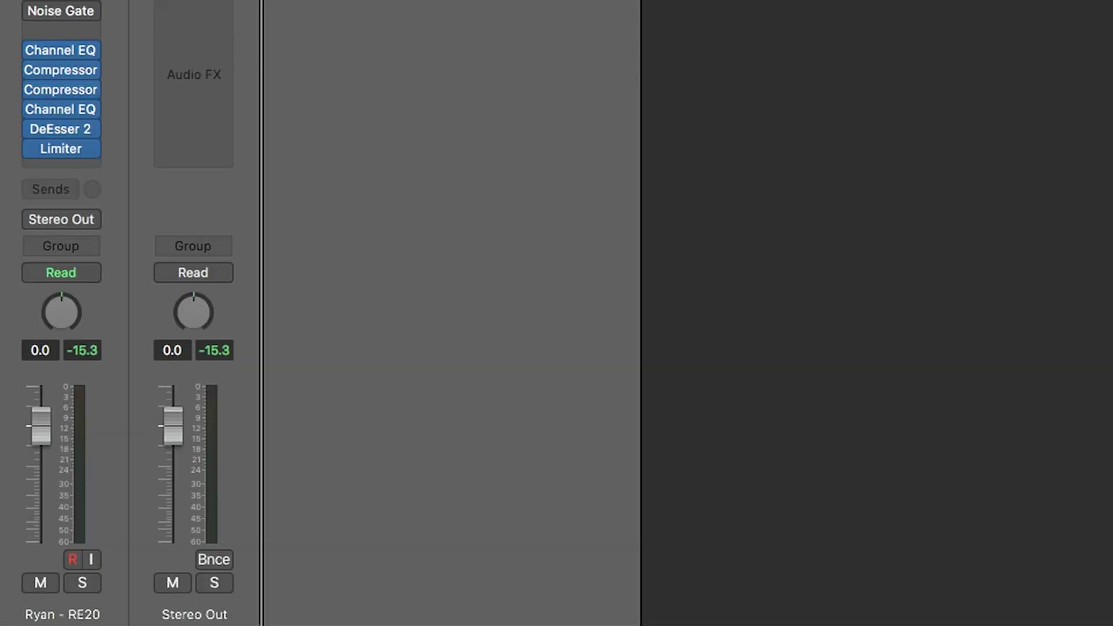
Step: Switch to the 01 Male > 02 Mid Voice > 03 Hard preset
left_click(32, 341)
mouse_move(116, 570)
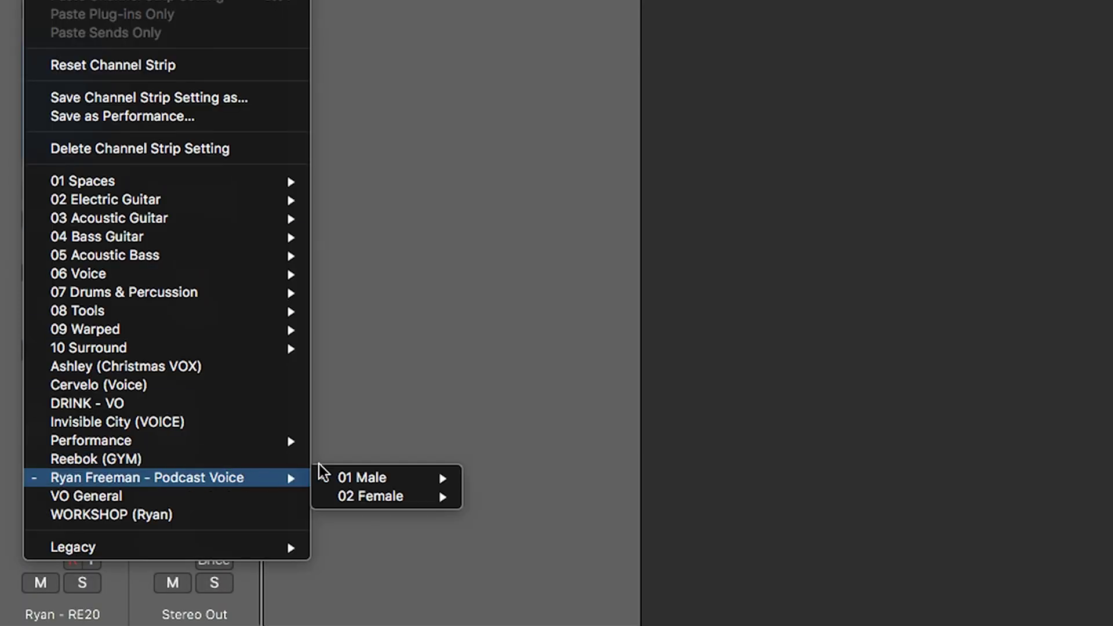
mouse_move(417, 479)
mouse_move(564, 503)
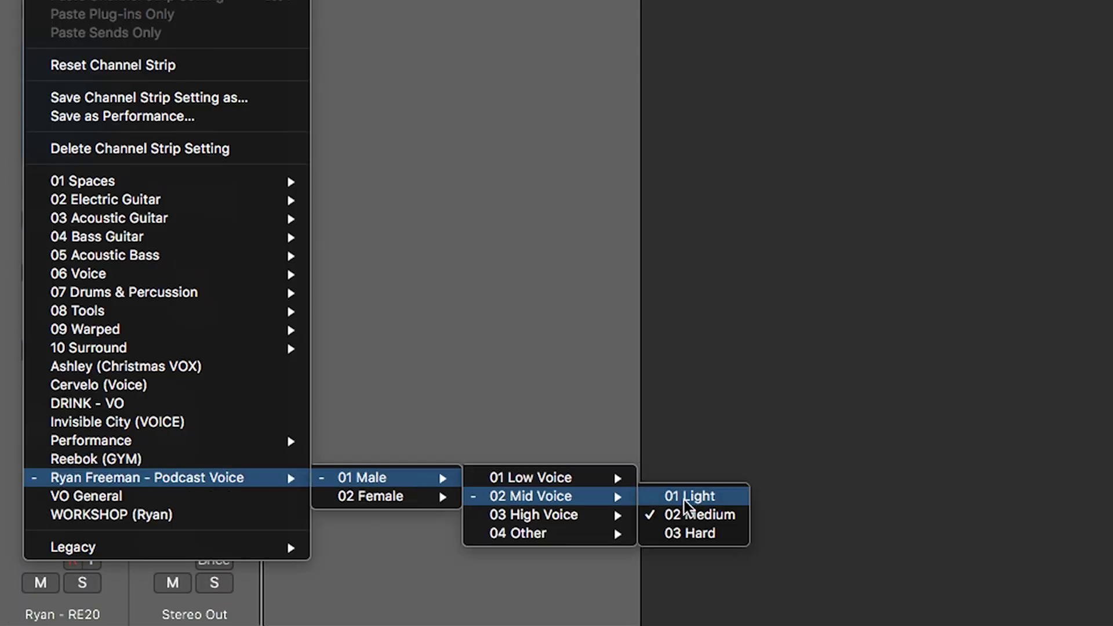
left_click(685, 533)
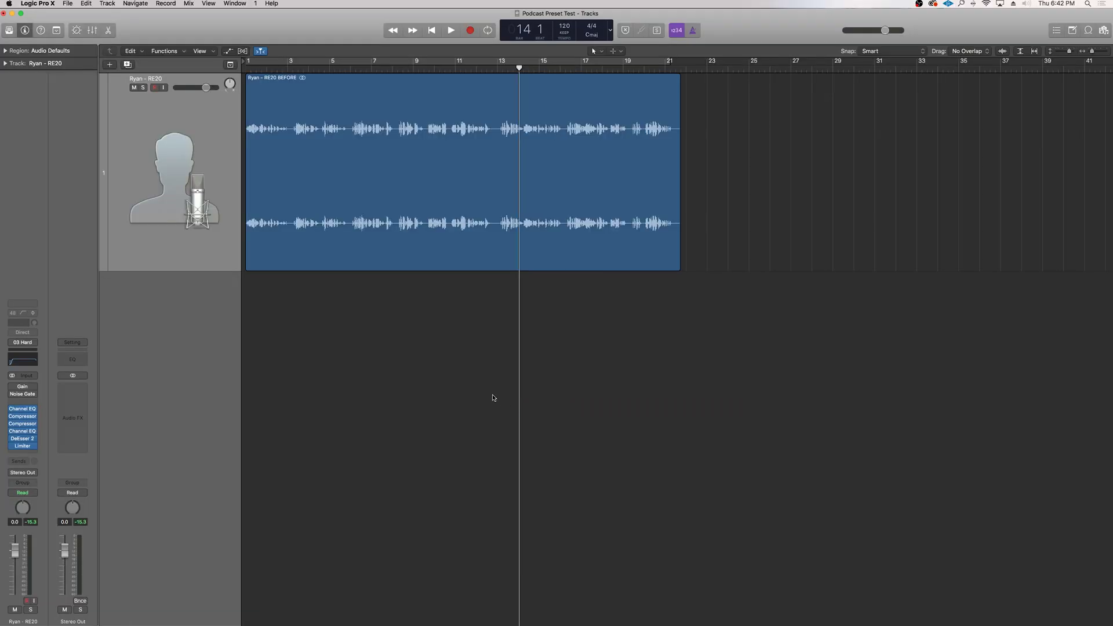
Step: Revert to 02 Medium, loop bars 1–21 in playback, select the Channel EQ–Limiter chain, then stop
key("c")
key("bracketleft")
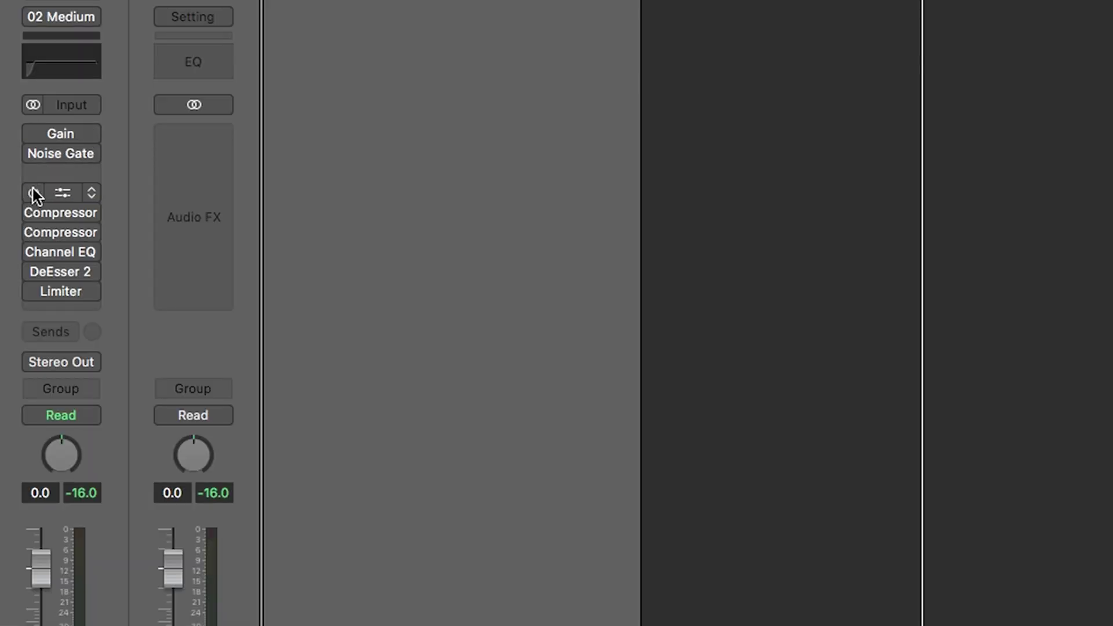
left_click_drag(12, 408, 18, 445)
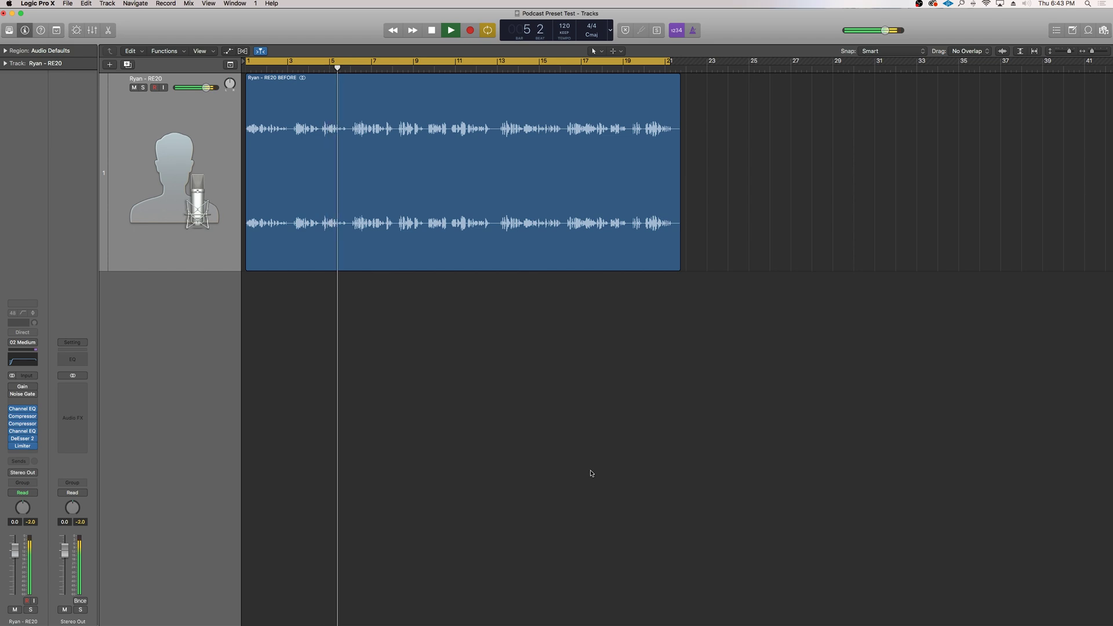
key("space")
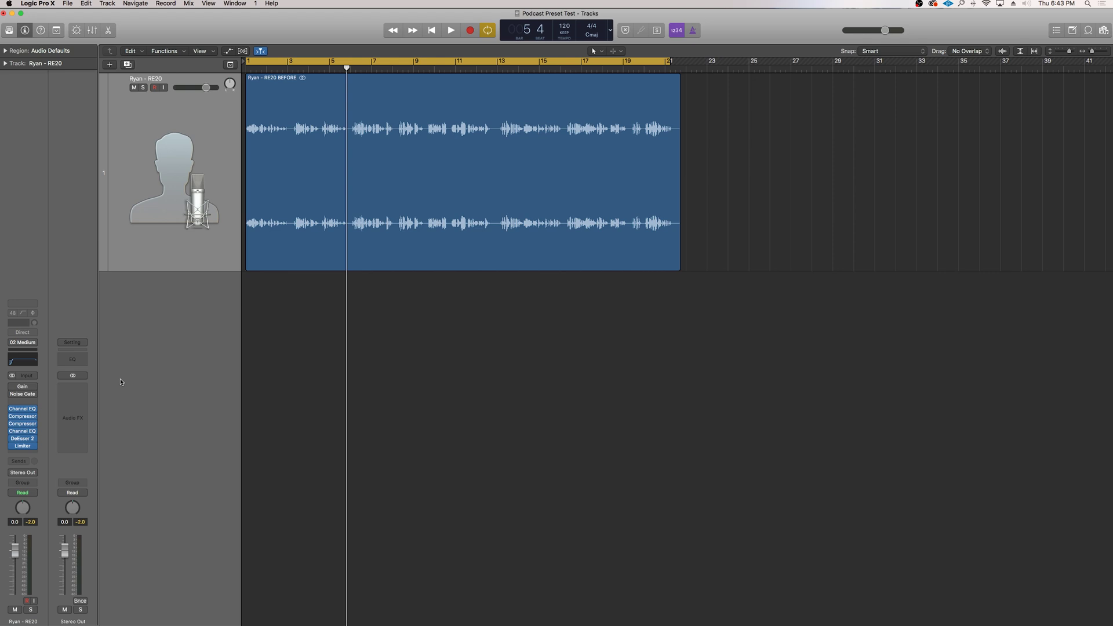
key("super+a")
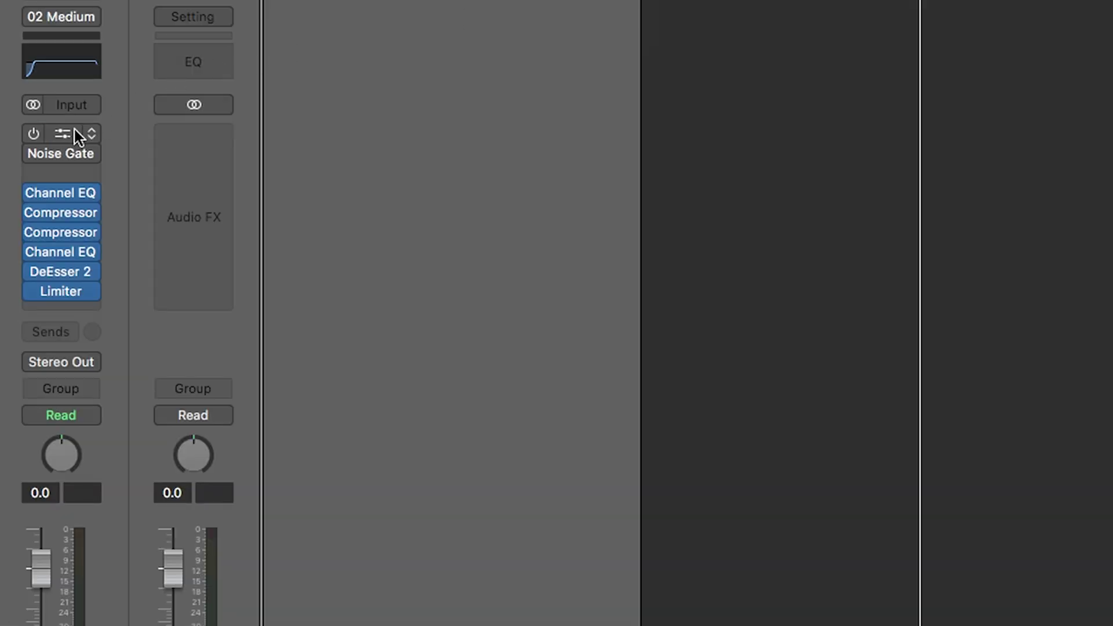
Step: Try several Gain plugin levels, settling on -10.5 dB, then bypass and close it
left_click(24, 387)
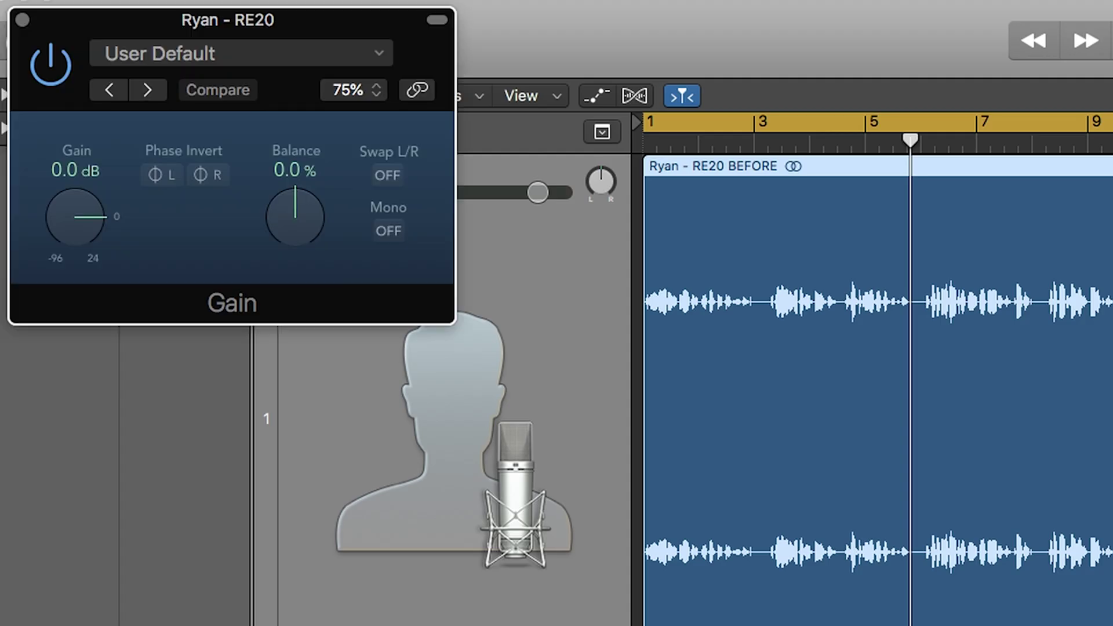
mouse_move(72, 216)
left_mouse_down()
mouse_move(59, 281)
mouse_move(64, 179)
mouse_move(59, 212)
left_mouse_up()
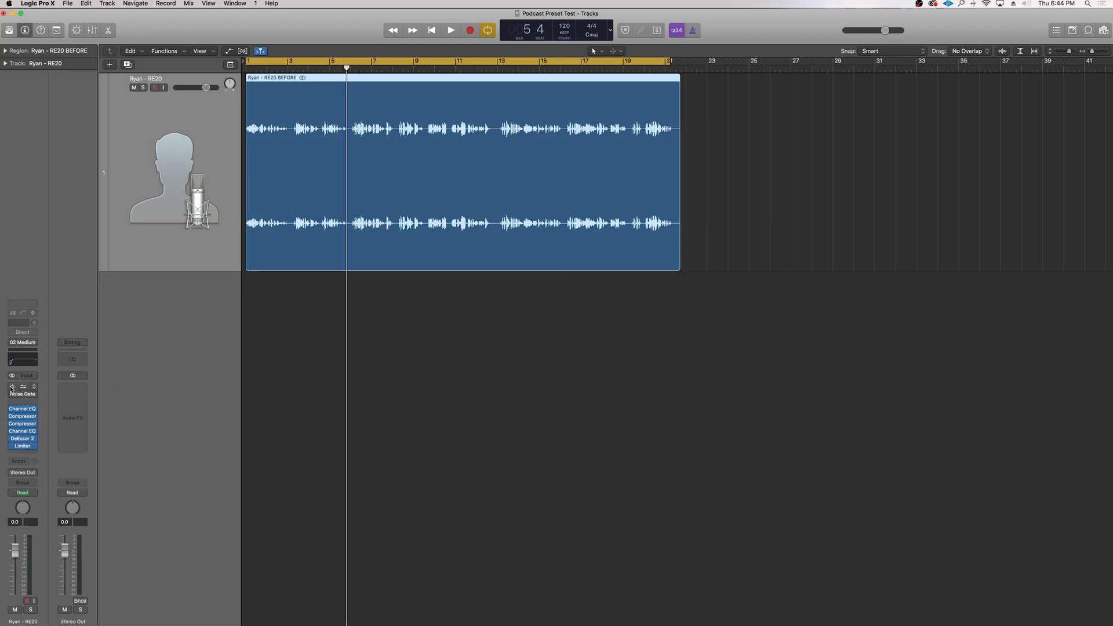
left_click(17, 387)
left_click_drag(33, 105, 32, 120)
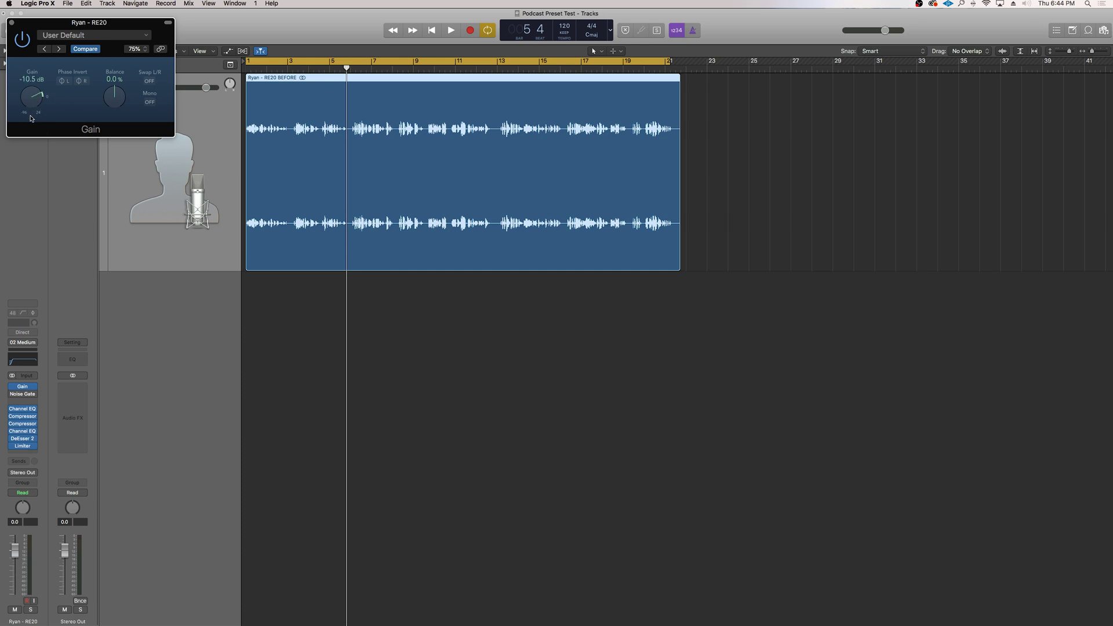
left_click(23, 40)
key("super+w")
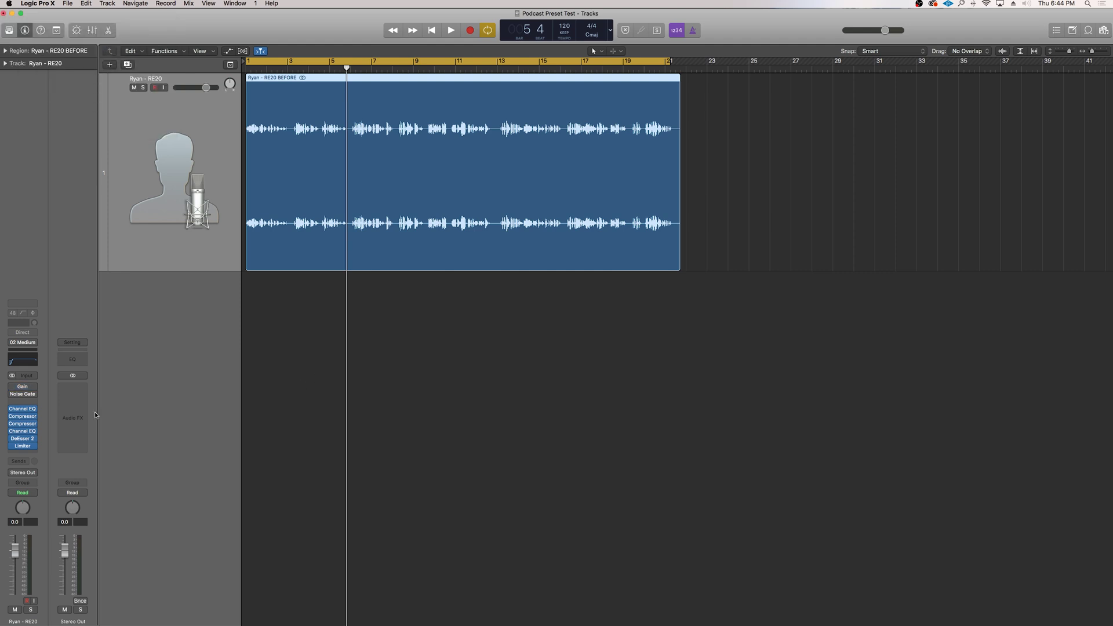
Step: Listen to the Noise Gate at -35 dB threshold and -100 dB reduction, then zoom around bars 5–9
left_click(22, 393)
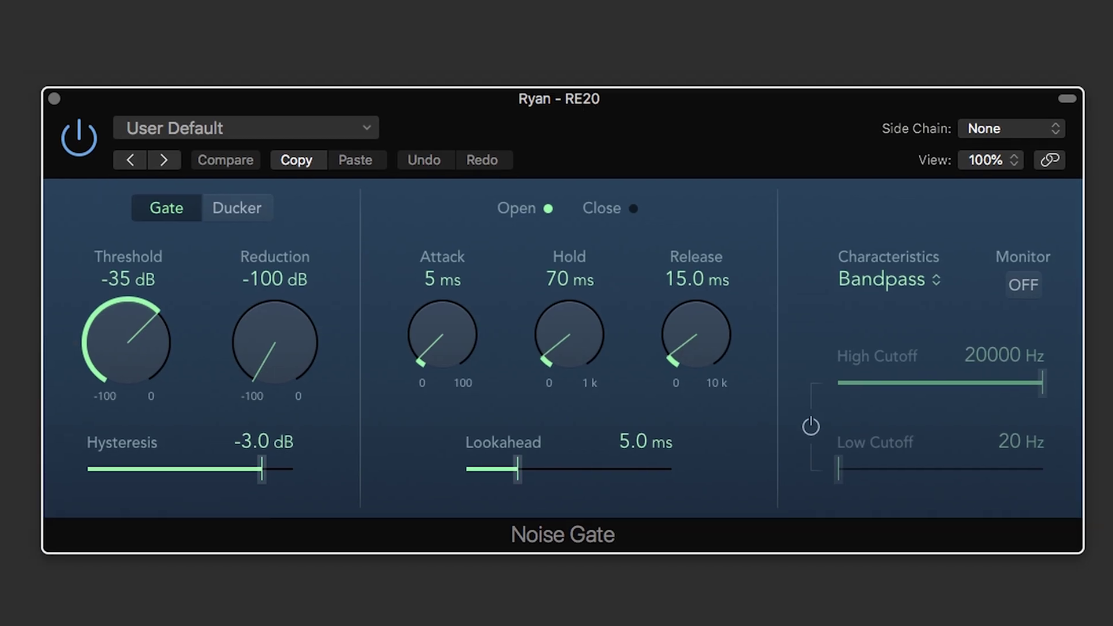
key("space")
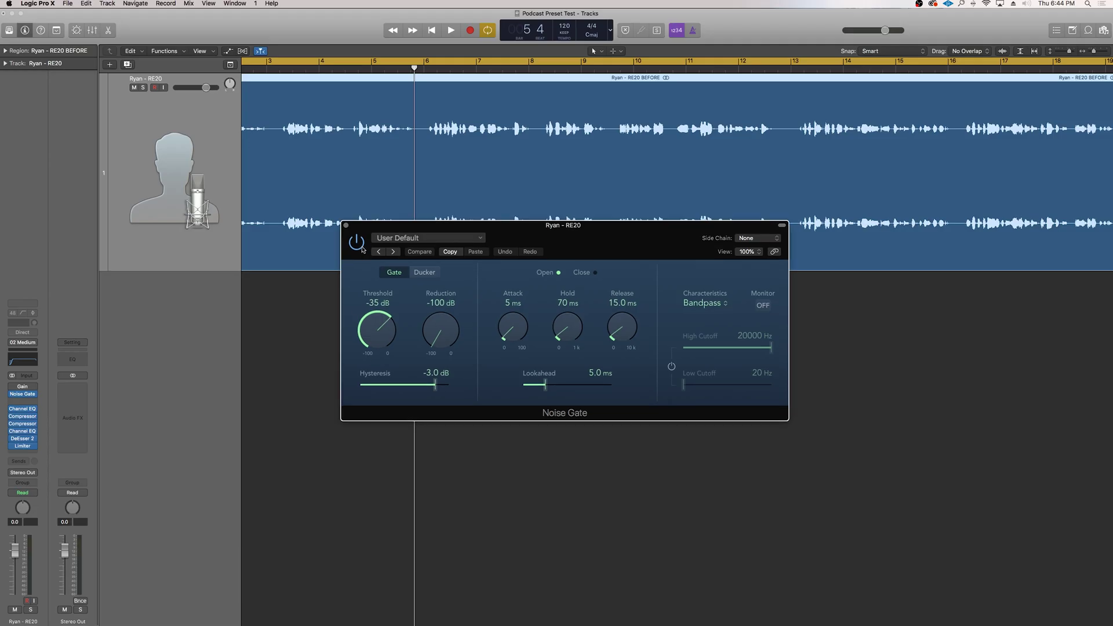
key("super+Left")
key("super+Left")
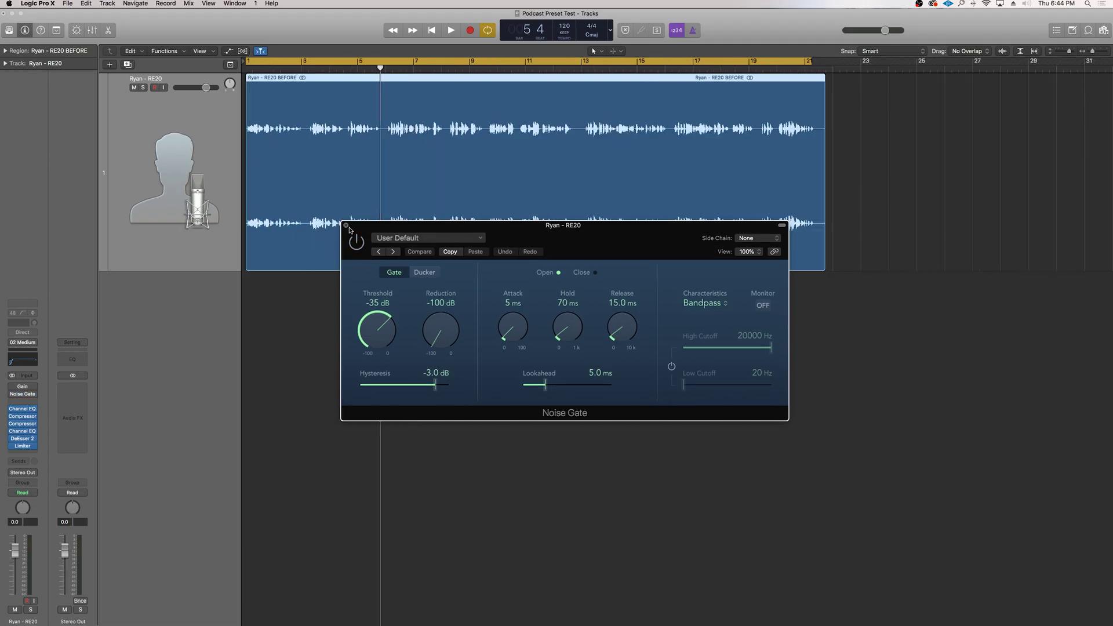
left_click(347, 226)
key("super+Right")
key("super+Right")
key("super+Right")
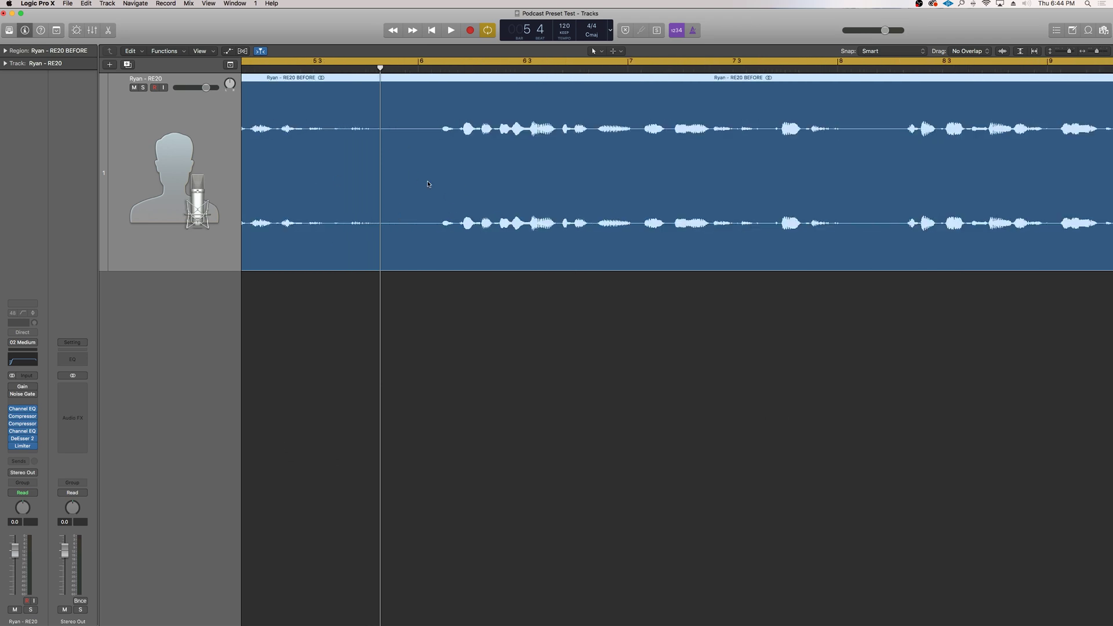
left_click(398, 331)
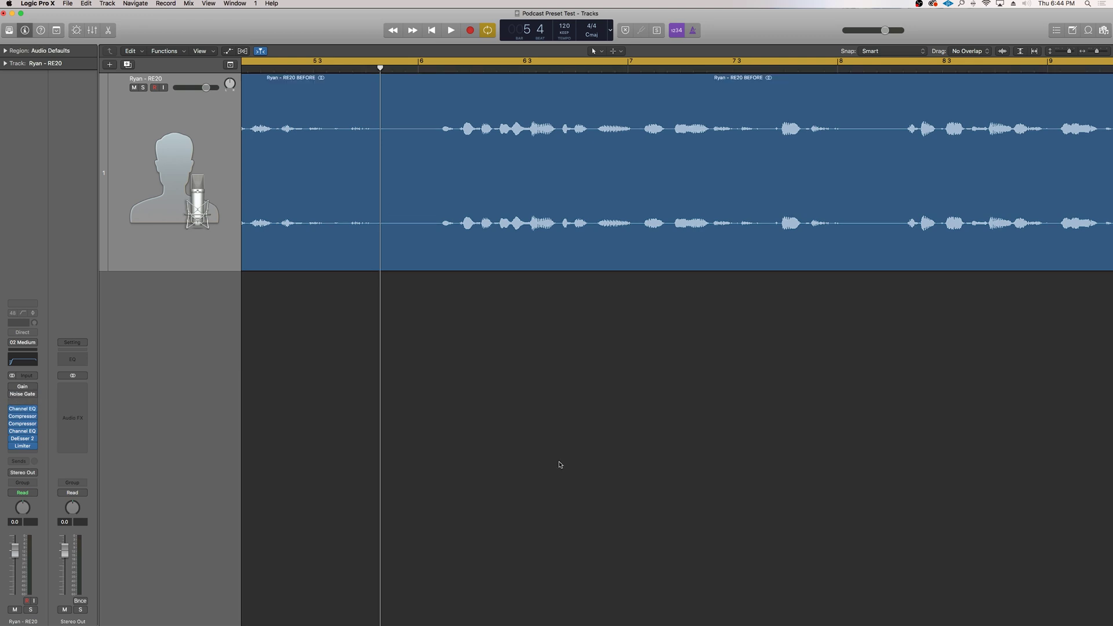
key("super+Left")
key("super+Left")
key("super+Left")
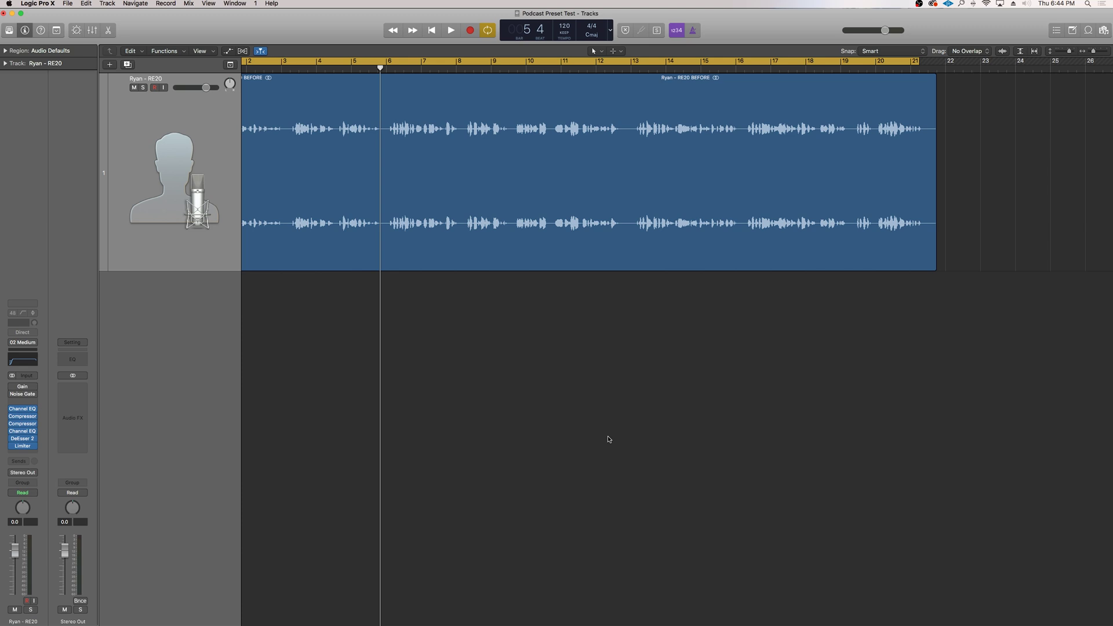
Step: Start playback from around bar 16 in the ruler
double_click(780, 64)
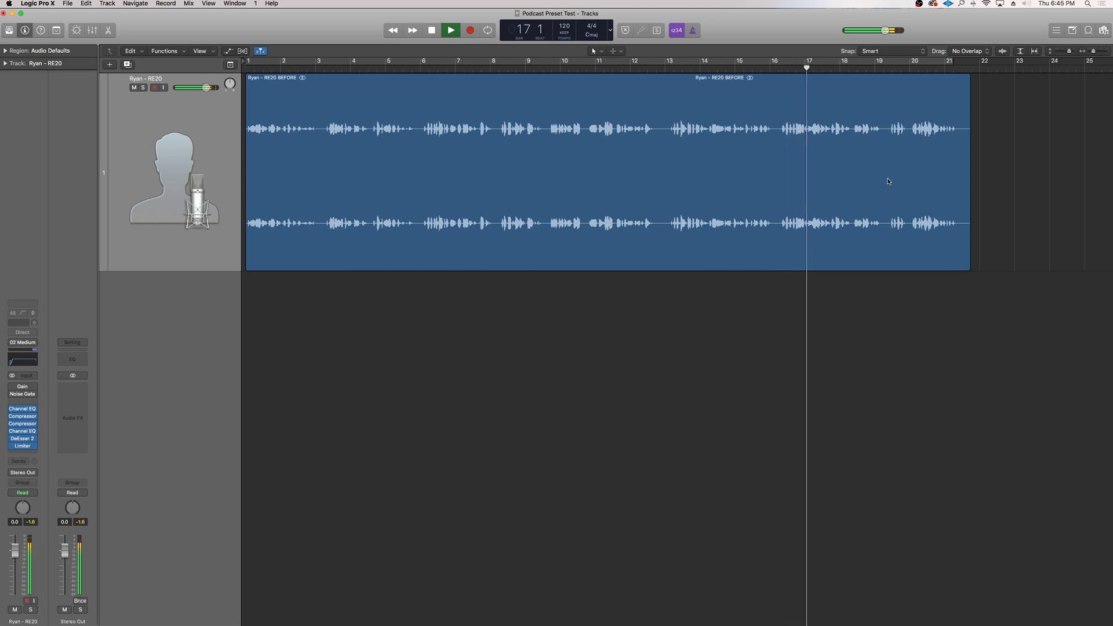